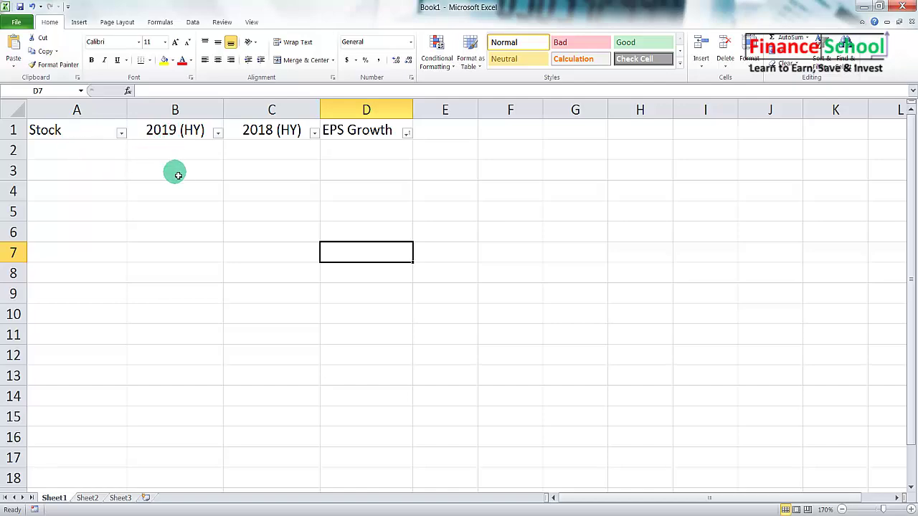
pyautogui.click(177, 172)
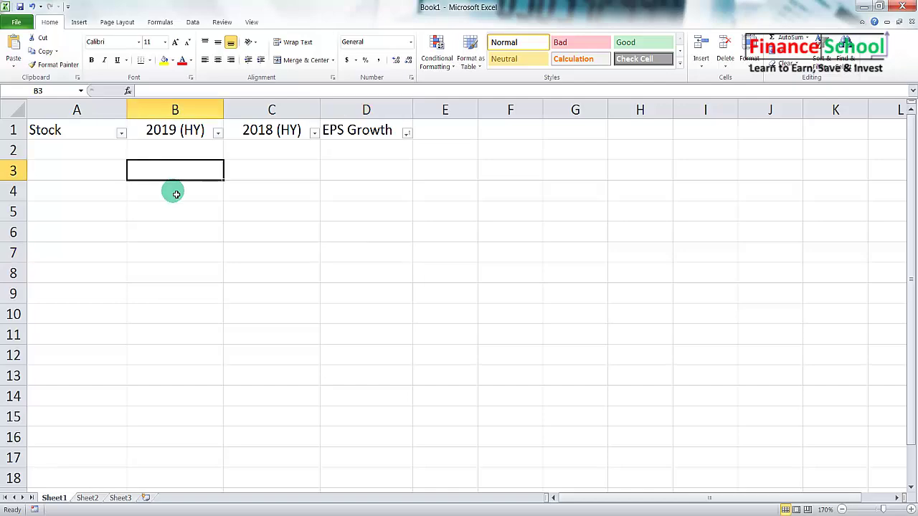
pyautogui.click(177, 190)
pyautogui.click(179, 210)
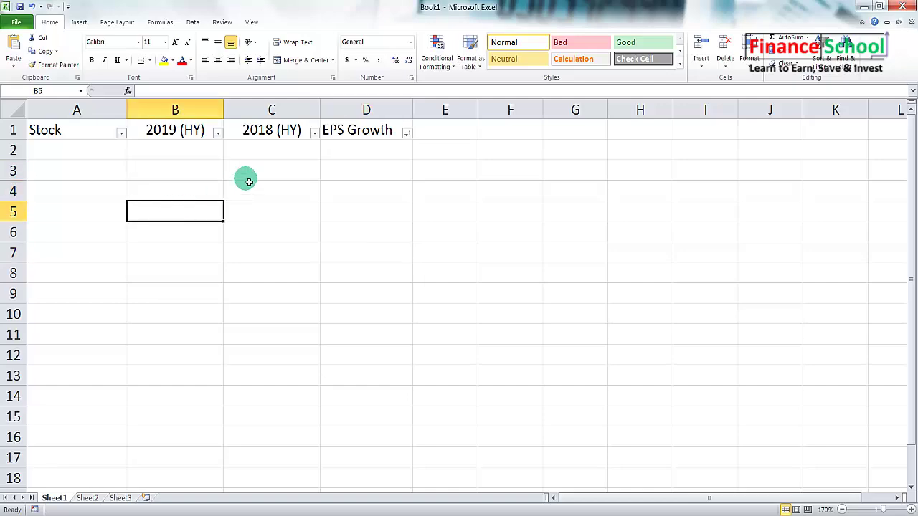
pyautogui.click(269, 152)
pyautogui.click(266, 171)
pyautogui.click(267, 191)
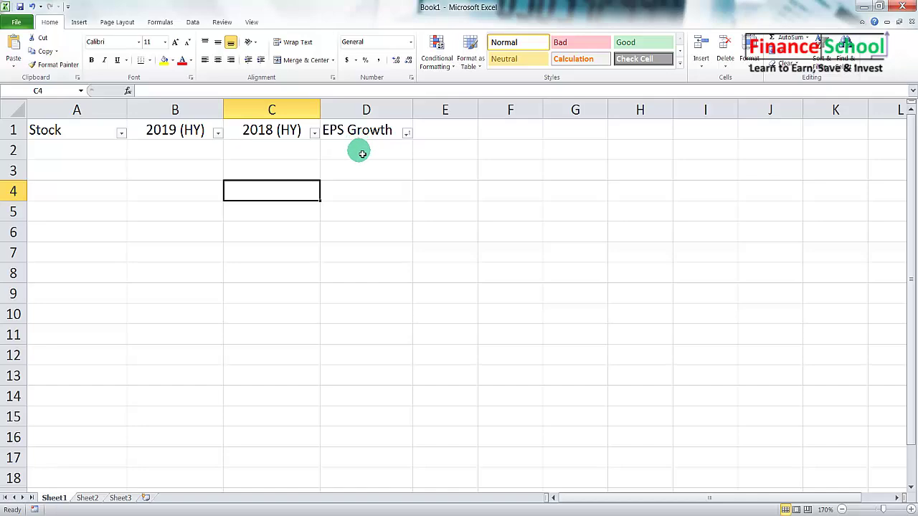
pyautogui.click(347, 192)
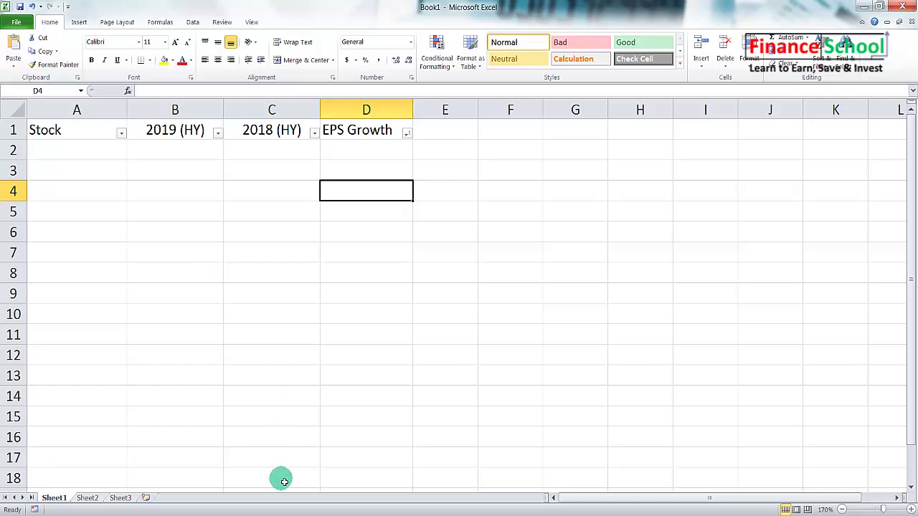
# Step: Switch to the Dhaka Stock Exchange site in the browser and open the Fuel & Power company list from the sector-wise listing
pyautogui.hotkey('alt', 'Tab')
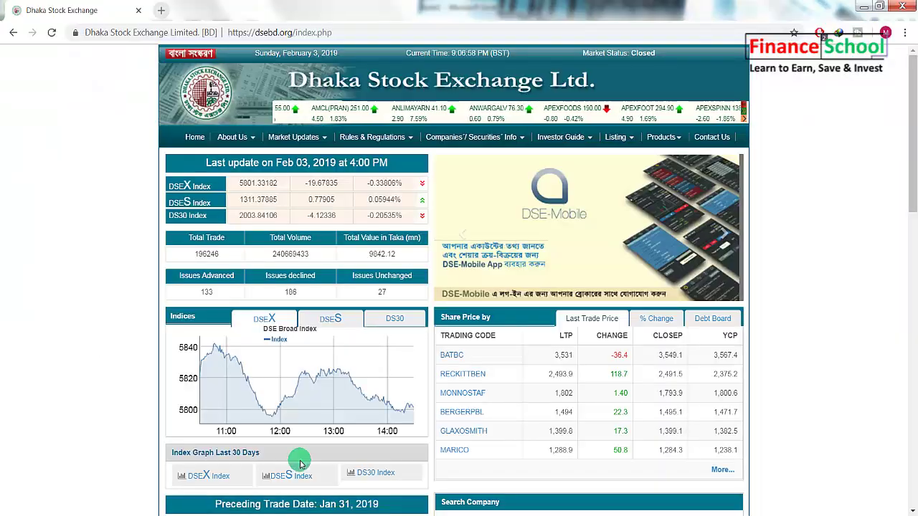
pyautogui.scroll(-7, 517, 321)
pyautogui.scroll(-4, 513, 327)
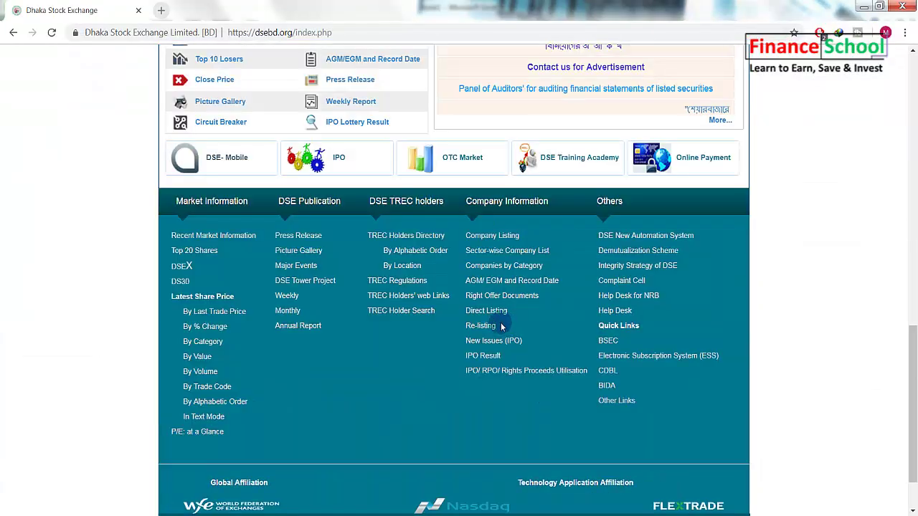
pyautogui.click(481, 250)
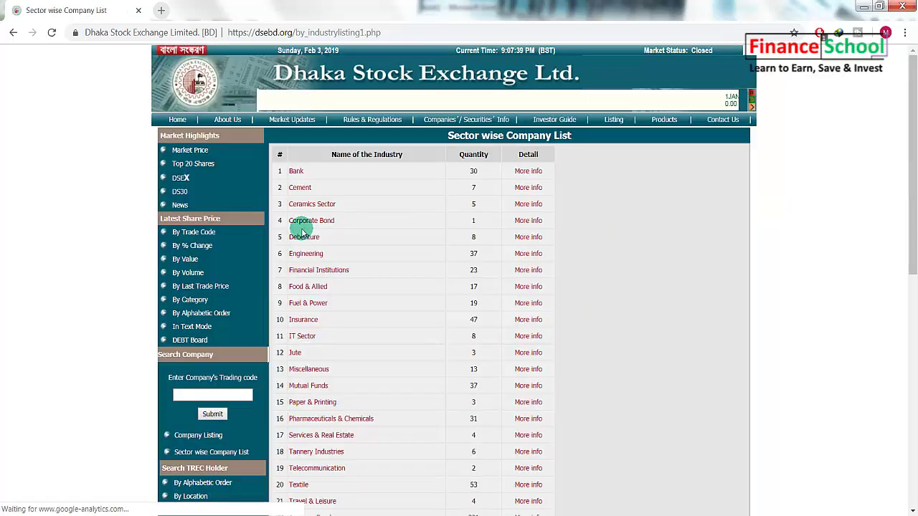
pyautogui.click(300, 307)
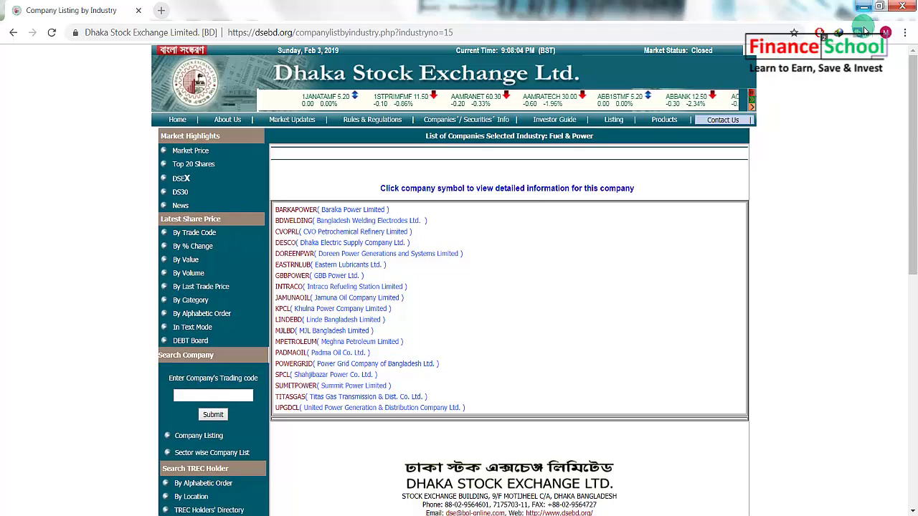
# Step: Arrange the browser and Excel windows side by side and copy the trading code BARKAPOWER into cell A2
pyautogui.click(879, 6)
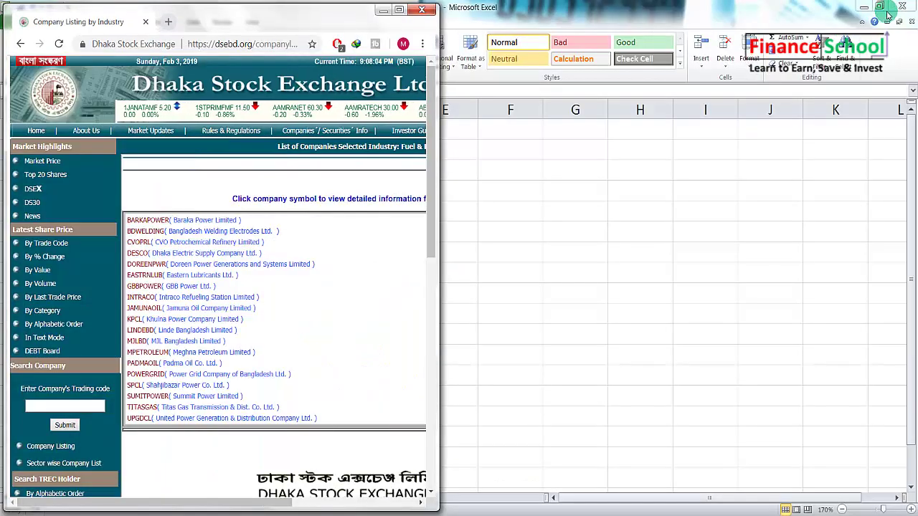
pyautogui.click(882, 8)
pyautogui.moveTo(127, 220); pyautogui.dragTo(164, 222)
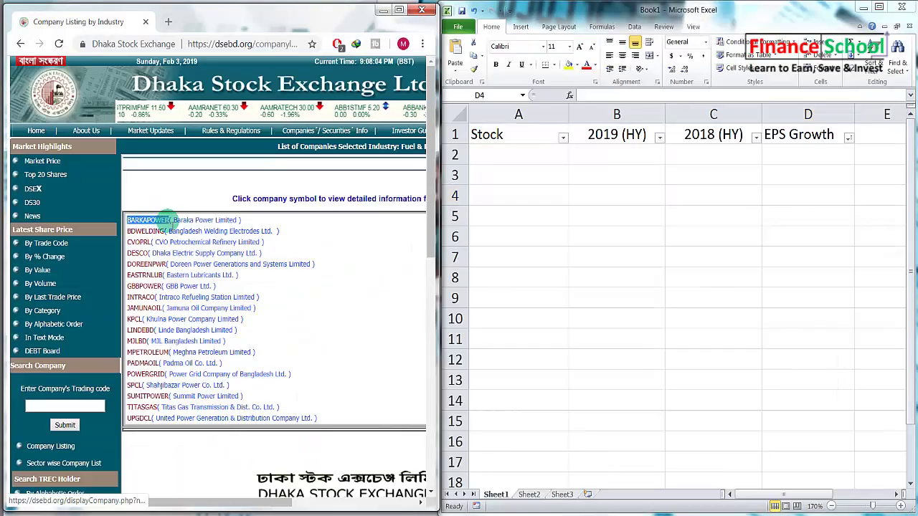
pyautogui.click(522, 159)
pyautogui.write('BARKAPOWER')
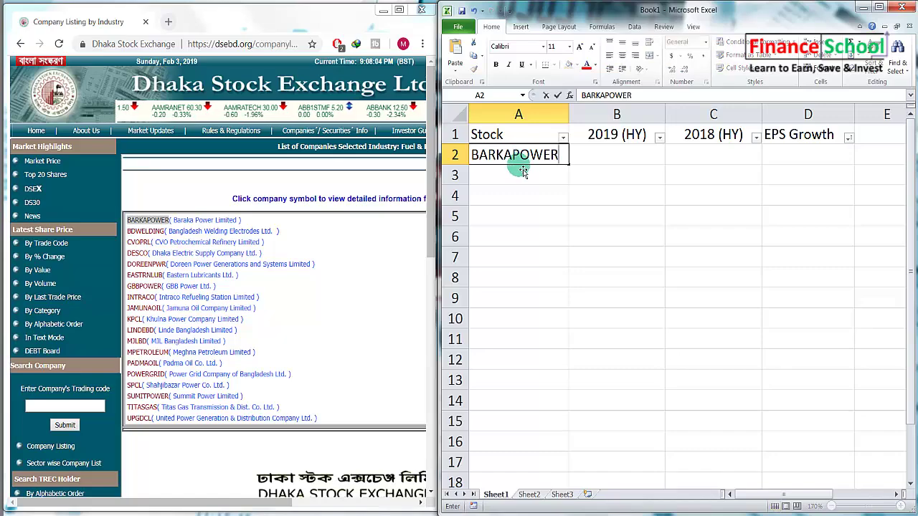
pyautogui.click(518, 172)
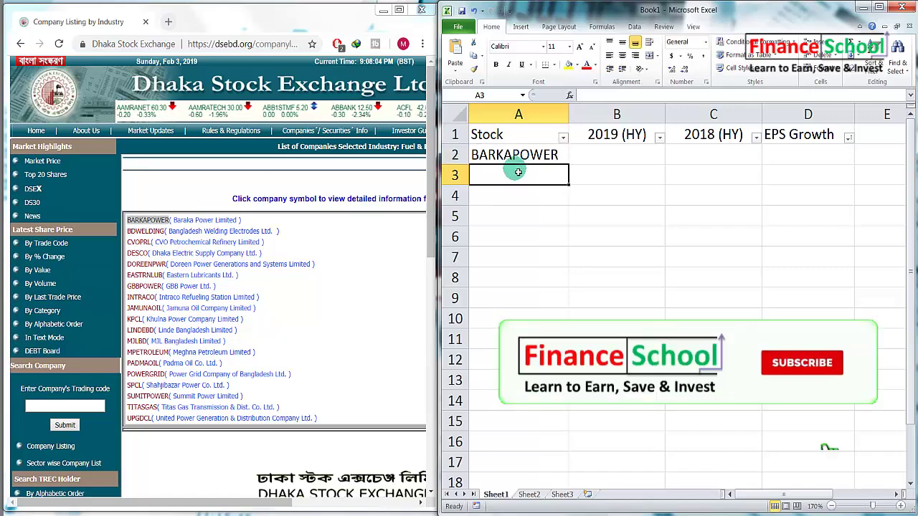
# Step: Copy the trading codes DOREENPWR and GBBPOWER from the company list into cells A3 and A4
pyautogui.moveTo(166, 263); pyautogui.dragTo(126, 265)
pyautogui.hotkey('ctrl', 'c')
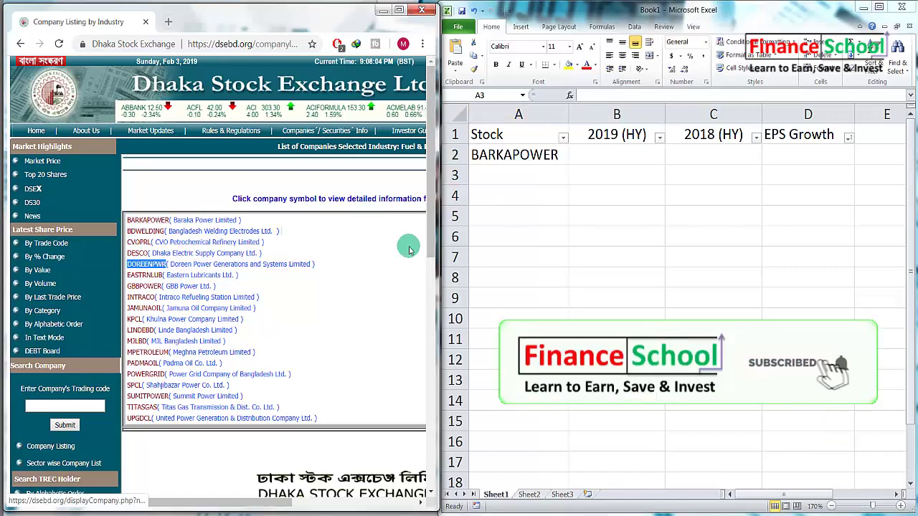
pyautogui.doubleClick(506, 176)
pyautogui.hotkey('ctrl', 'v')
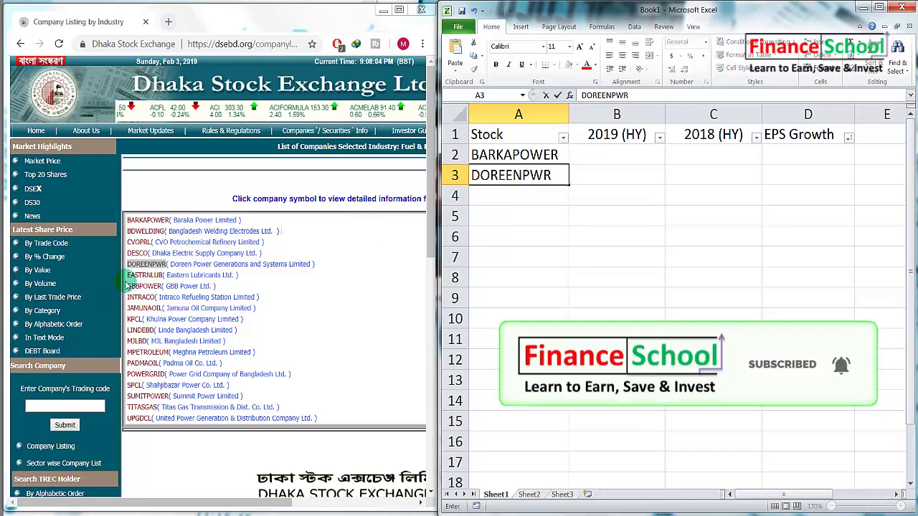
pyautogui.moveTo(127, 286); pyautogui.dragTo(162, 285)
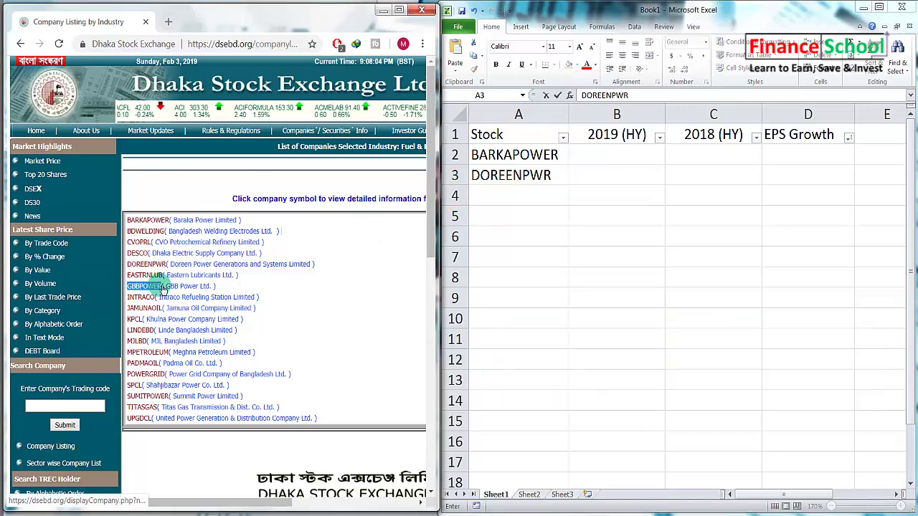
pyautogui.hotkey('ctrl', 'c')
pyautogui.doubleClick(516, 197)
pyautogui.hotkey('ctrl', 'v')
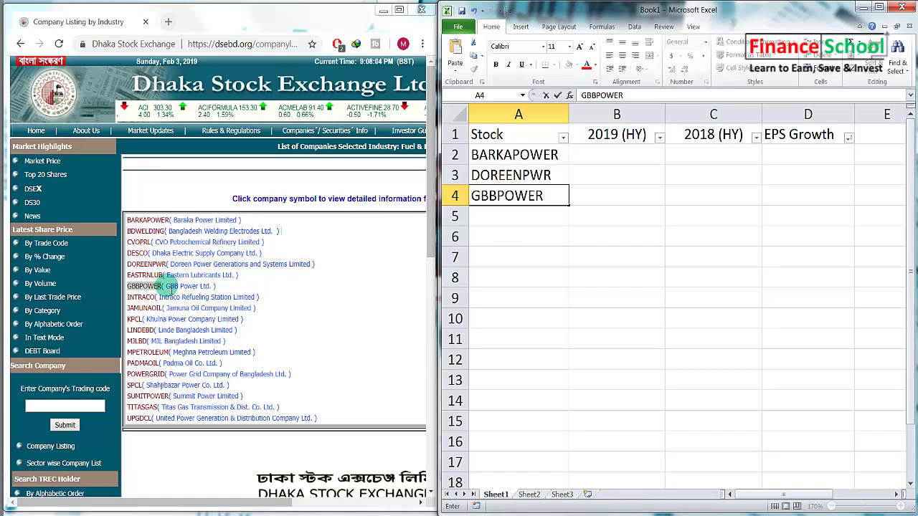
# Step: Copy the trading codes KPCL and SPCL from the company list into cells A5 and A6
pyautogui.moveTo(128, 321); pyautogui.dragTo(142, 320)
pyautogui.click(533, 219)
pyautogui.write('KPCL')
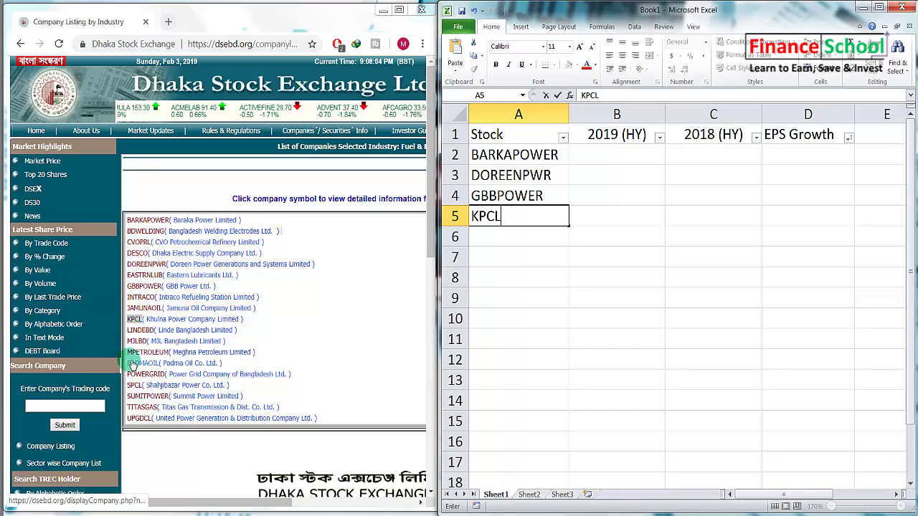
pyautogui.doubleClick(135, 385)
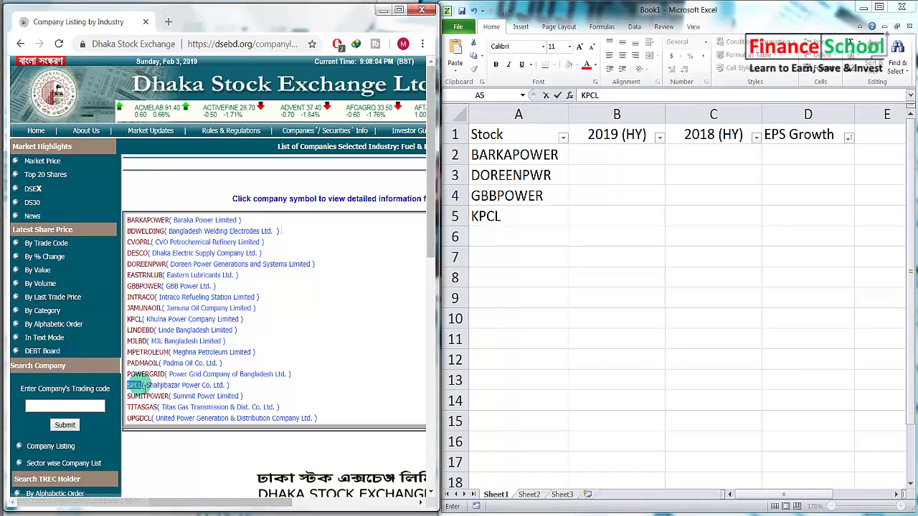
pyautogui.click(554, 246)
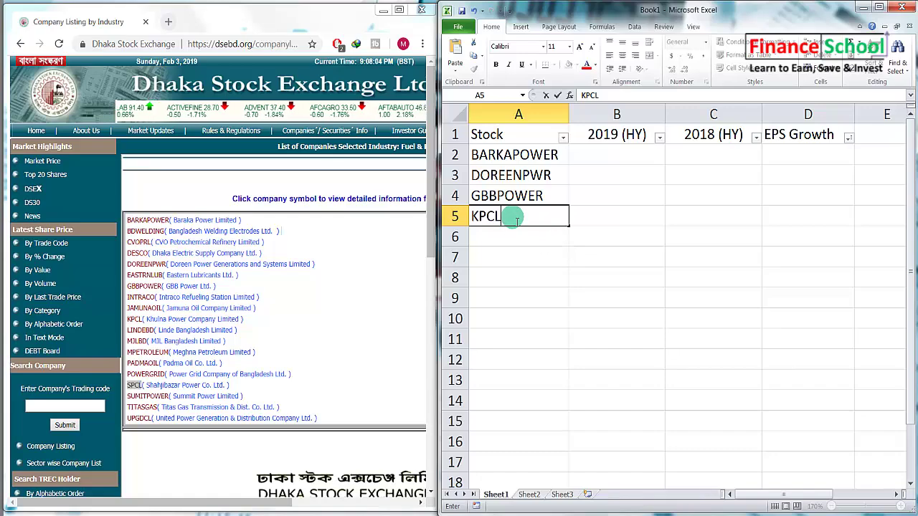
pyautogui.press('Return')
pyautogui.write('SPCL')
pyautogui.click(507, 260)
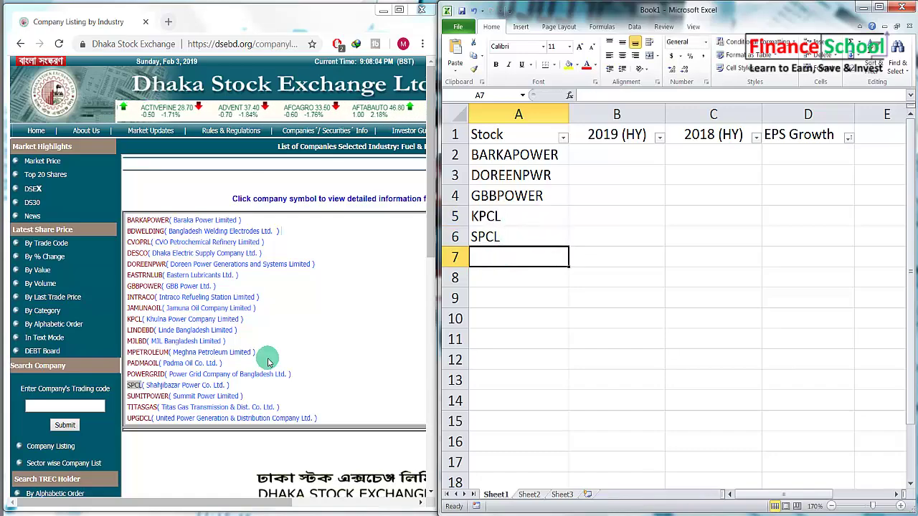
# Step: Copy the trading codes SUMITPOWER and UPGDCL from the company list into cells A7 and A8
pyautogui.click(131, 403)
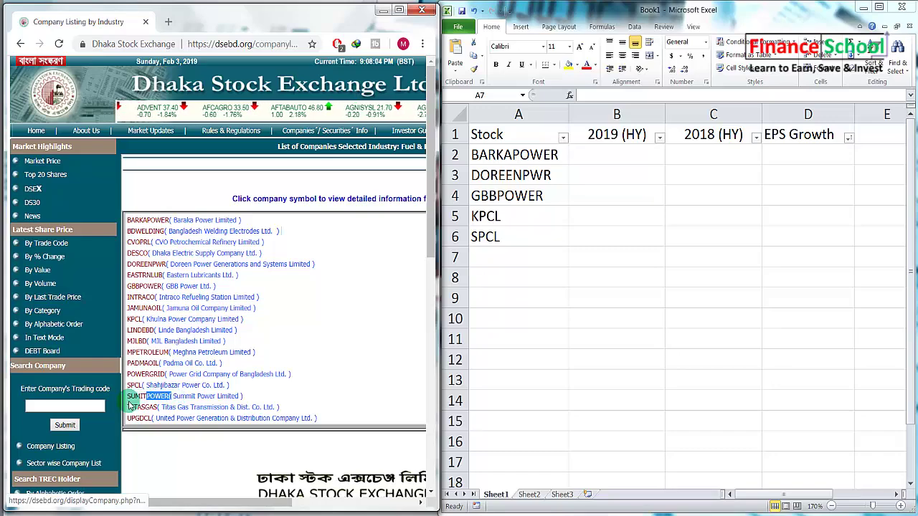
pyautogui.moveTo(128, 397); pyautogui.dragTo(166, 397)
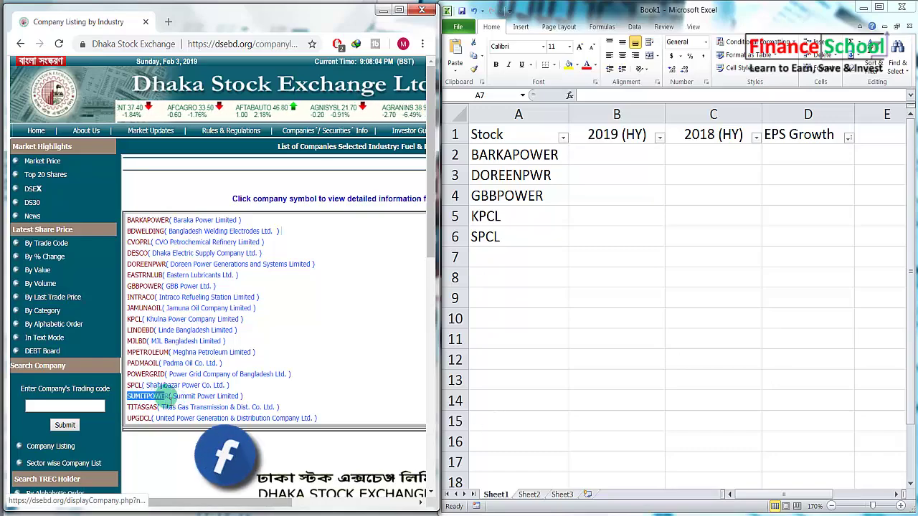
pyautogui.click(520, 252)
pyautogui.doubleClick(519, 257)
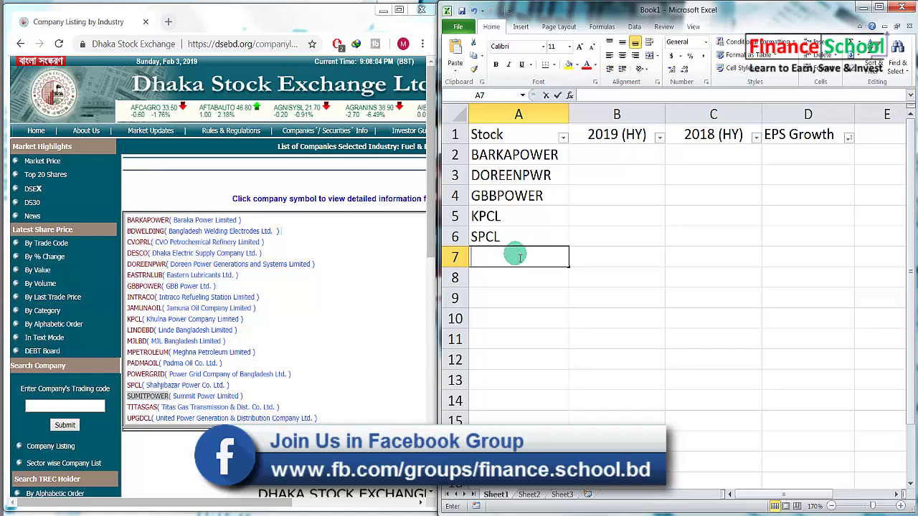
pyautogui.hotkey('ctrl', 'v')
pyautogui.moveTo(129, 419); pyautogui.dragTo(152, 418)
pyautogui.click(534, 278)
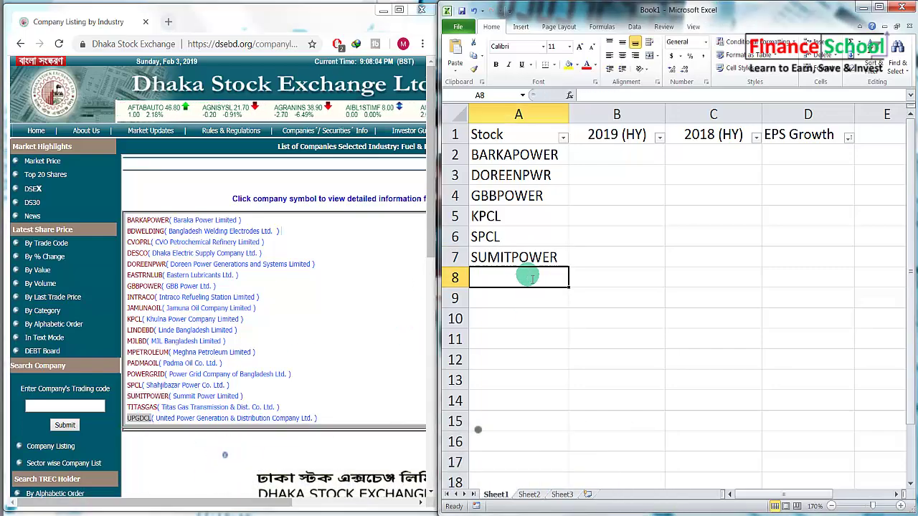
pyautogui.doubleClick(534, 278)
pyautogui.hotkey('ctrl', 'v')
pyautogui.click(591, 195)
# Step: Turn off the filter on the header row of the stock table and select cell B2
pyautogui.click(617, 154)
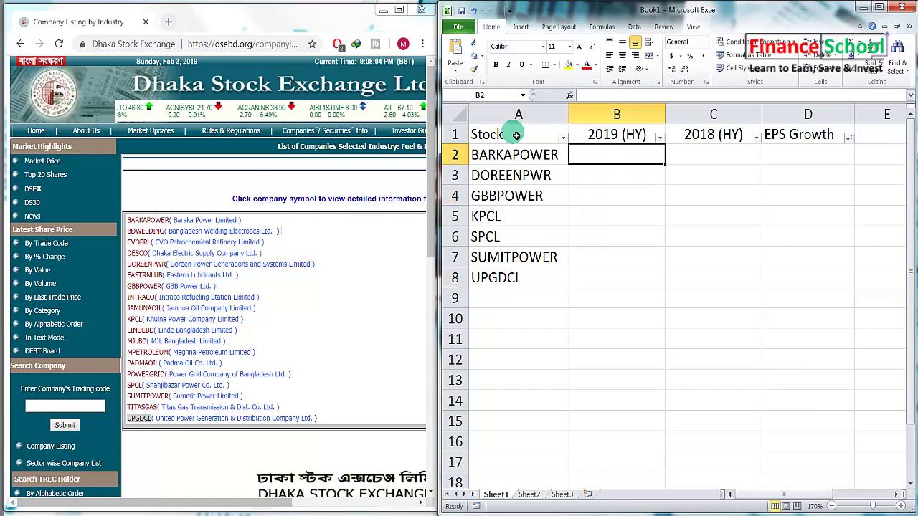
pyautogui.click(454, 135)
pyautogui.click(877, 70)
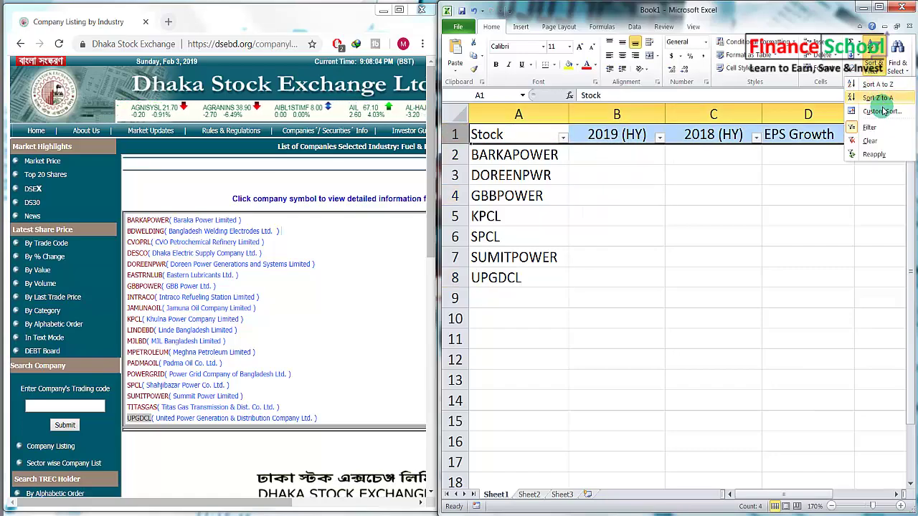
pyautogui.click(882, 124)
pyautogui.click(598, 157)
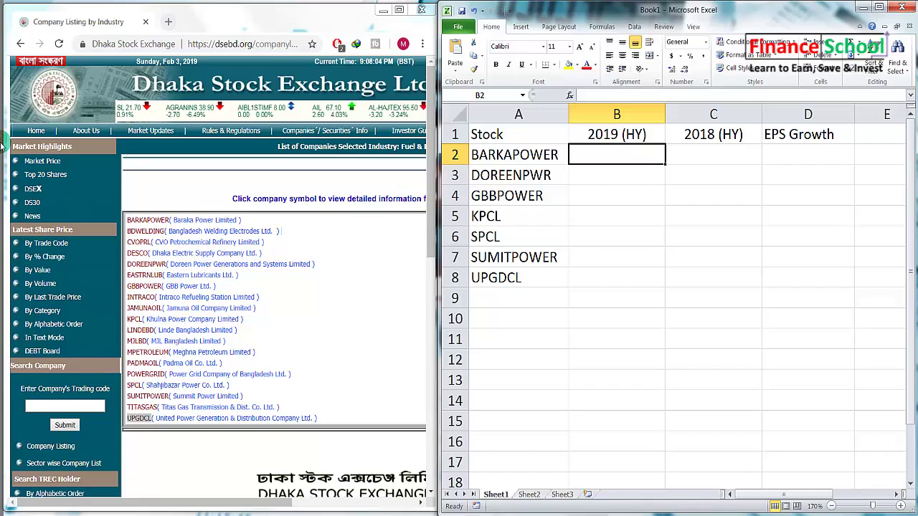
# Step: Return to the stock exchange home page in the browser and open its News Archive
pyautogui.click(39, 132)
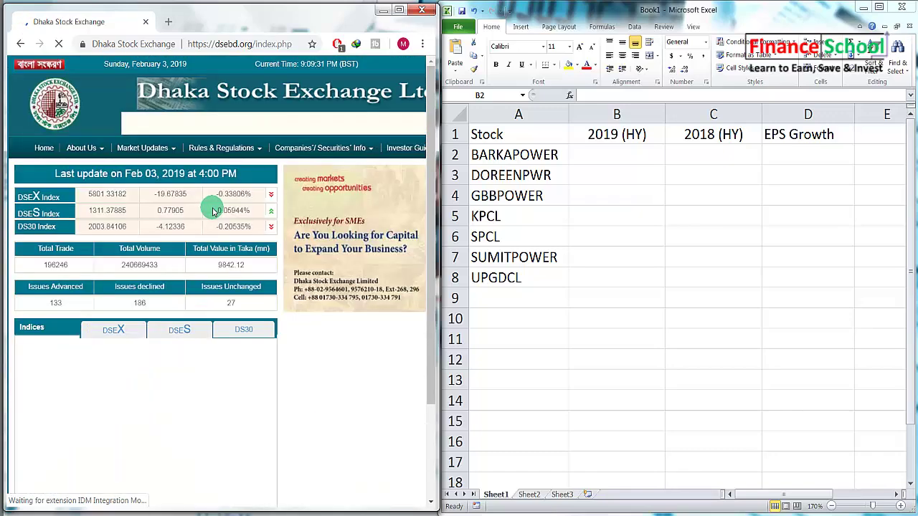
pyautogui.scroll(-10, 213, 210)
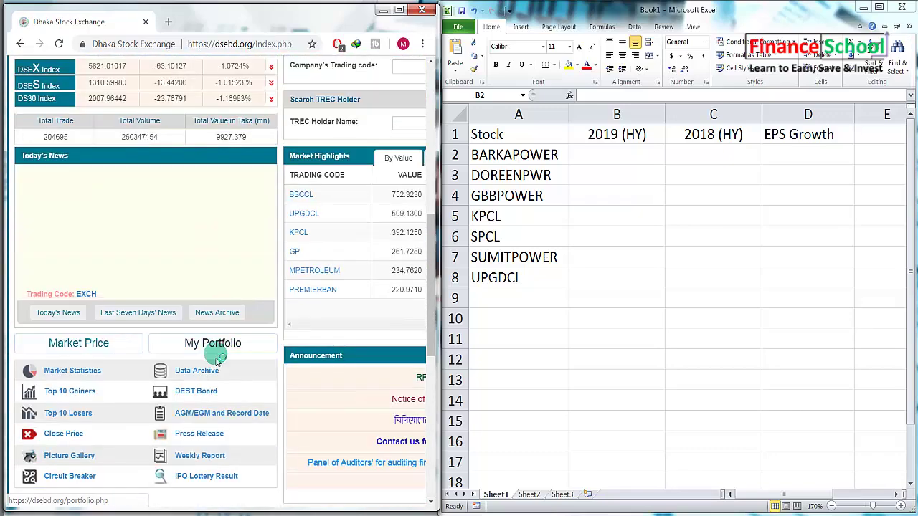
pyautogui.click(216, 314)
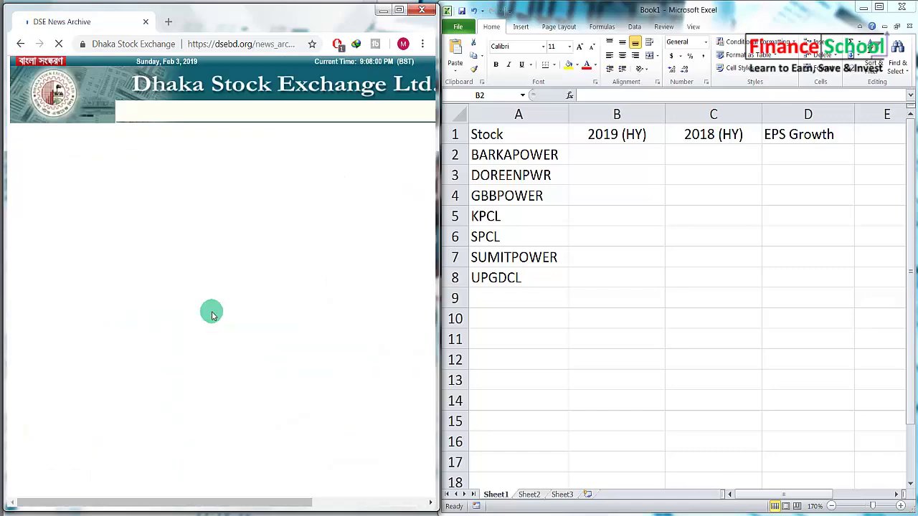
# Step: Search the news archive by trading code BARKAPOWER and examine the half-year EPS figures in its latest news item
pyautogui.click(201, 201)
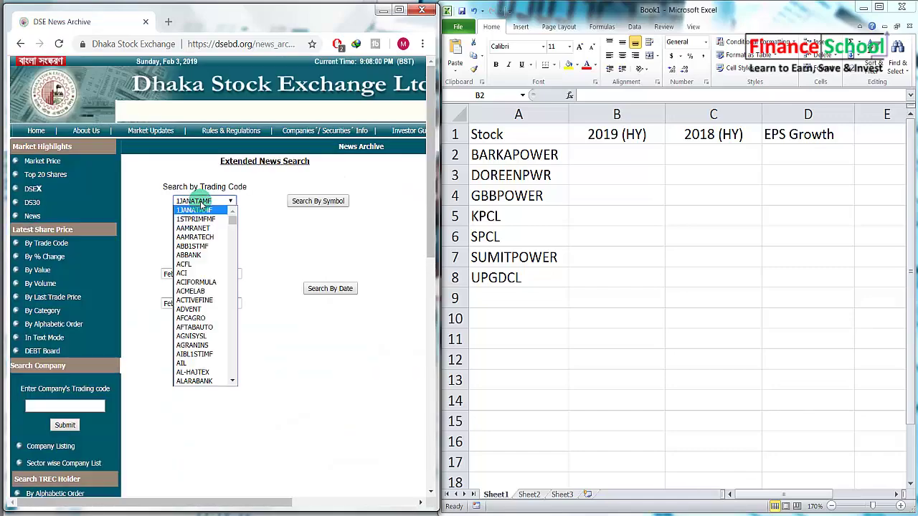
pyautogui.write('bar')
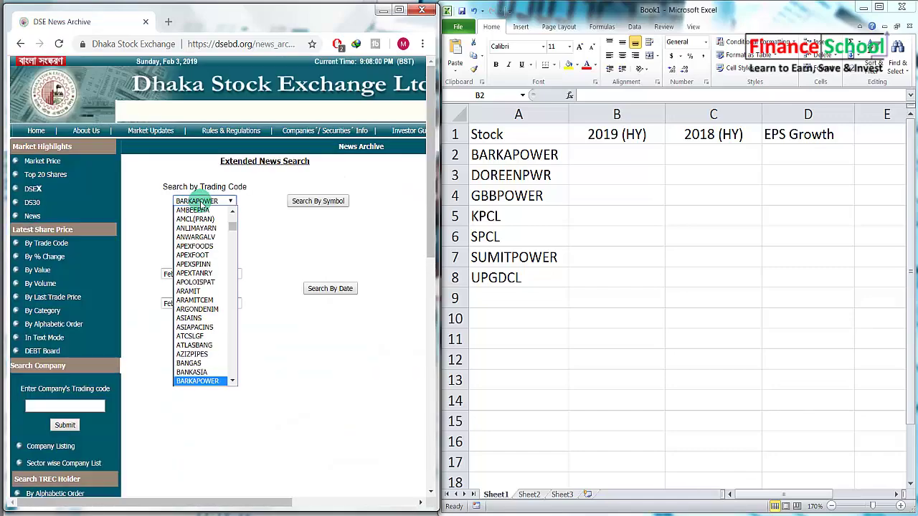
pyautogui.click(201, 202)
pyautogui.click(318, 201)
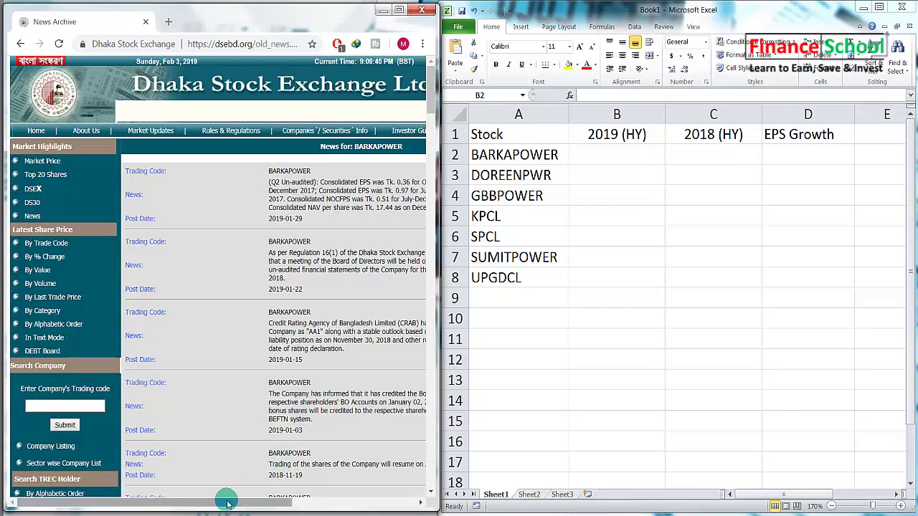
pyautogui.moveTo(225, 502); pyautogui.dragTo(298, 506)
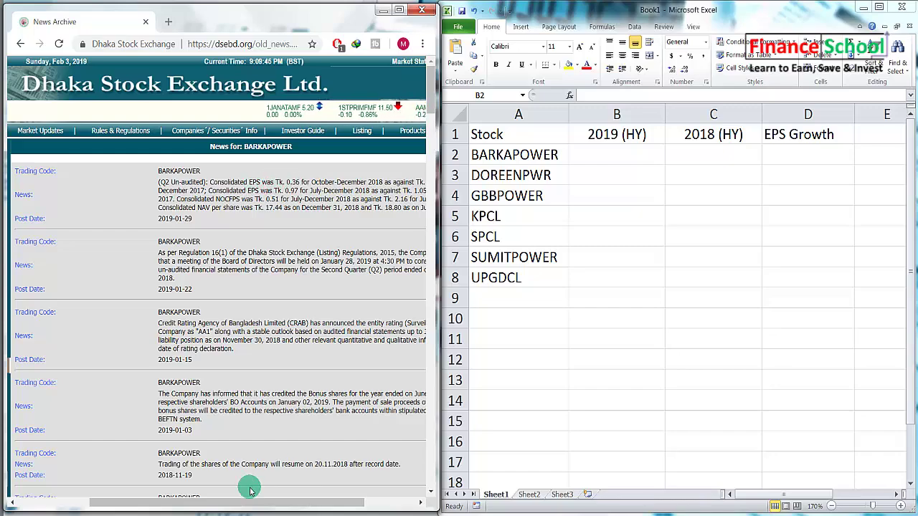
pyautogui.moveTo(260, 504); pyautogui.dragTo(296, 506)
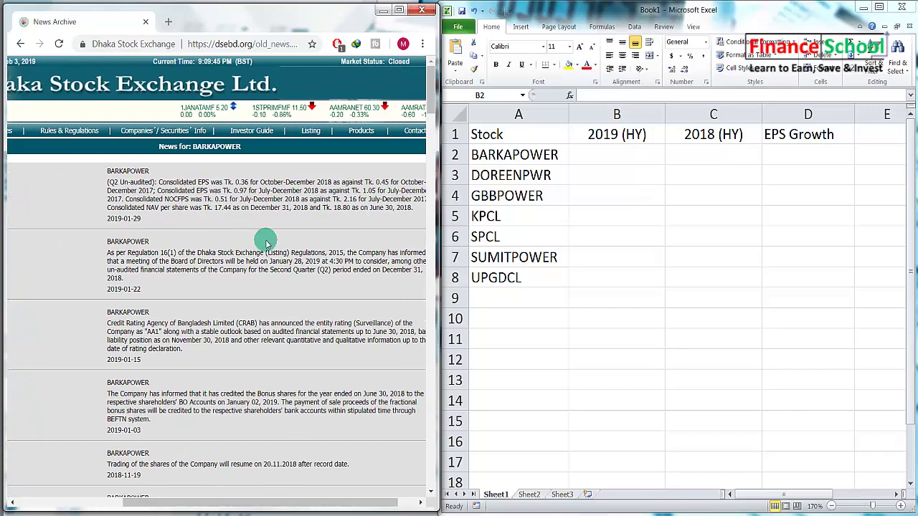
# Step: Find the July-December 2018 consolidated EPS in BARKAPOWER's latest news item and enter .97 as its 2019 half-year EPS in cell B2
pyautogui.moveTo(262, 182); pyautogui.dragTo(310, 179)
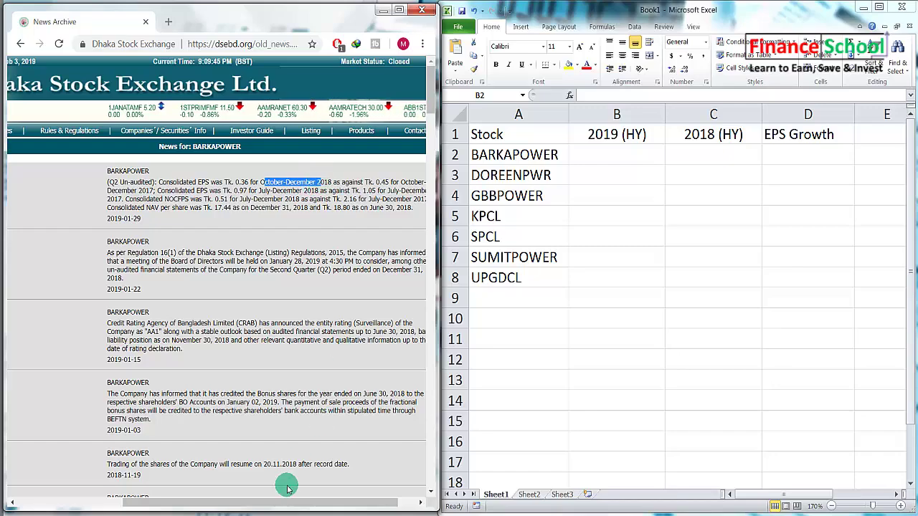
pyautogui.moveTo(287, 504); pyautogui.dragTo(299, 505)
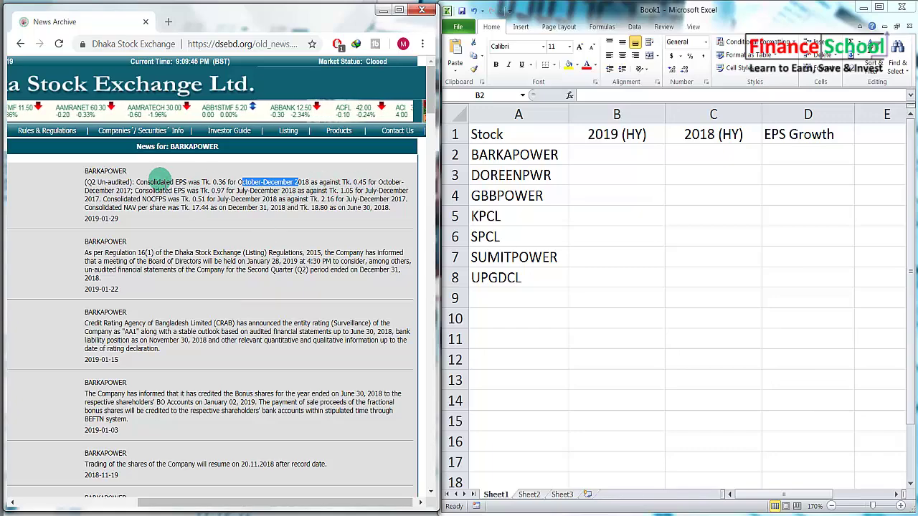
pyautogui.moveTo(135, 182); pyautogui.dragTo(190, 190)
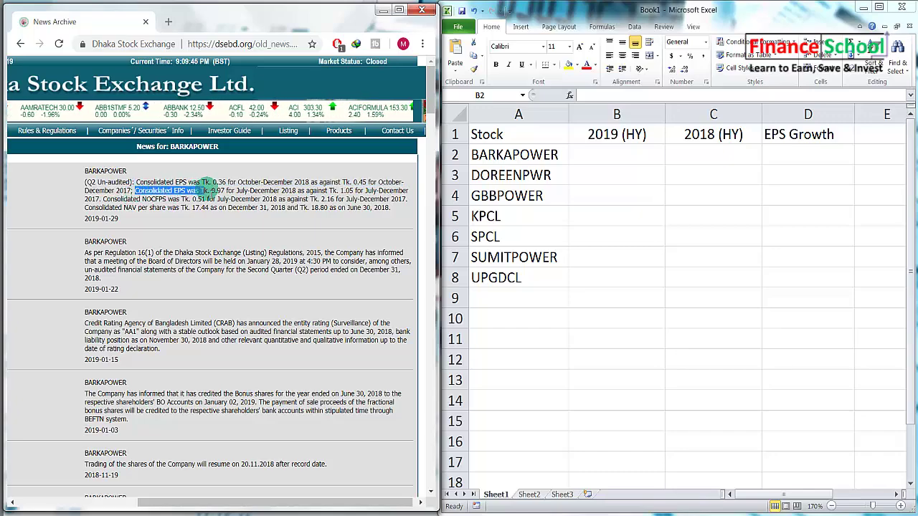
pyautogui.moveTo(246, 190); pyautogui.dragTo(103, 200)
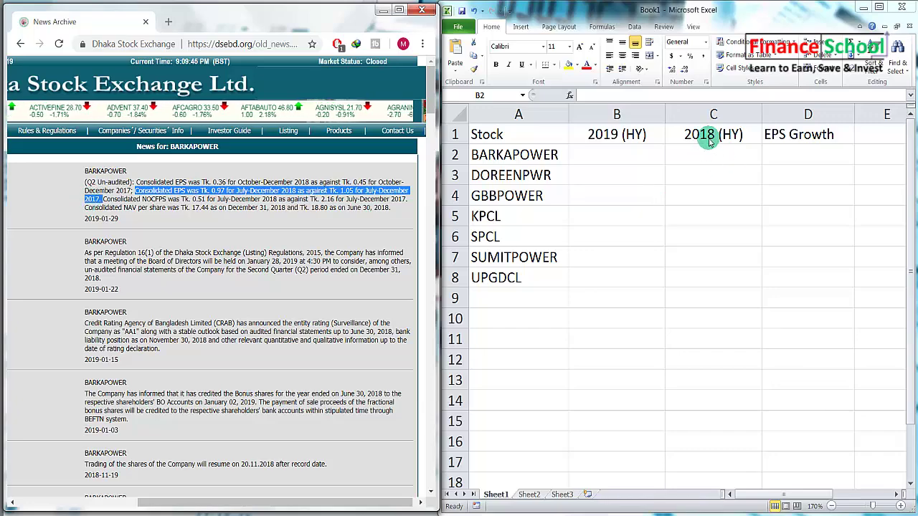
pyautogui.click(217, 192)
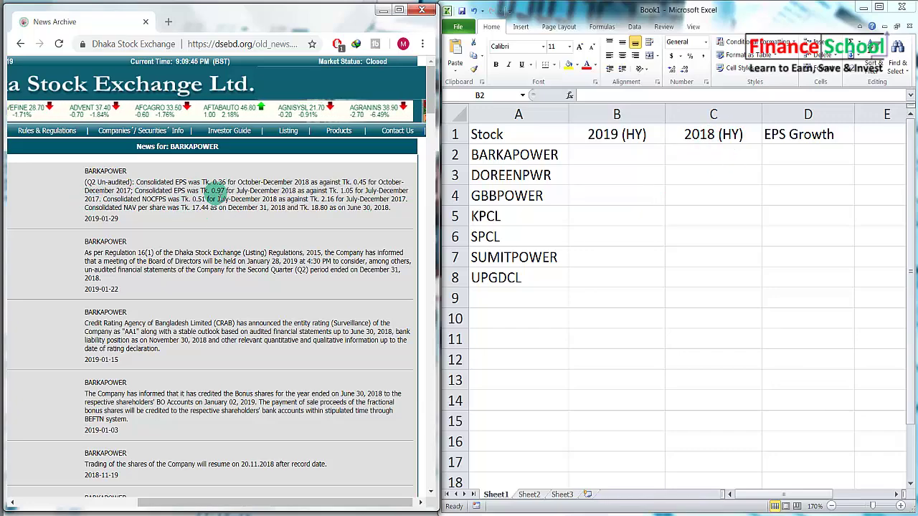
pyautogui.moveTo(134, 189); pyautogui.dragTo(201, 192)
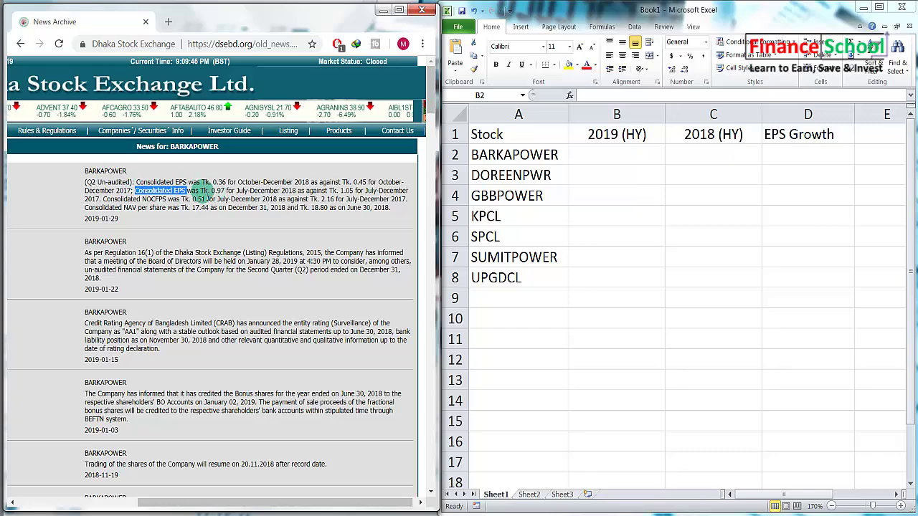
pyautogui.click(613, 160)
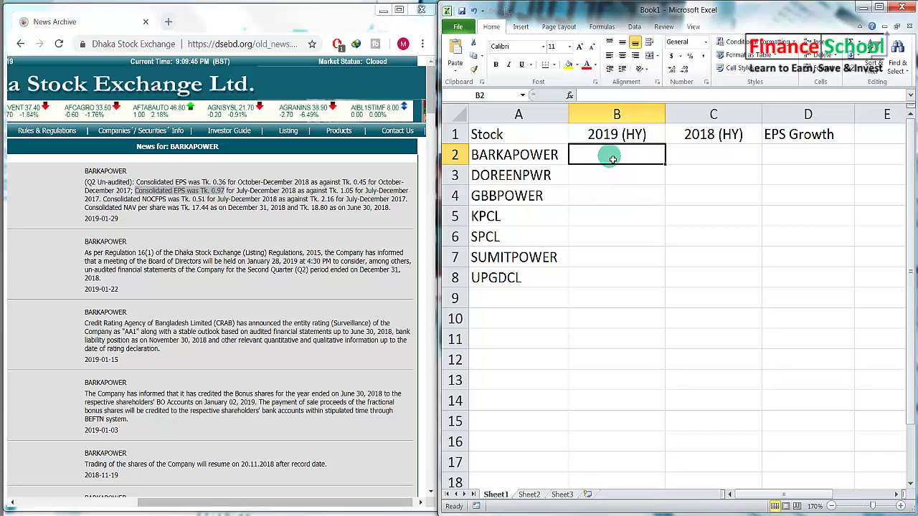
pyautogui.write('.97')
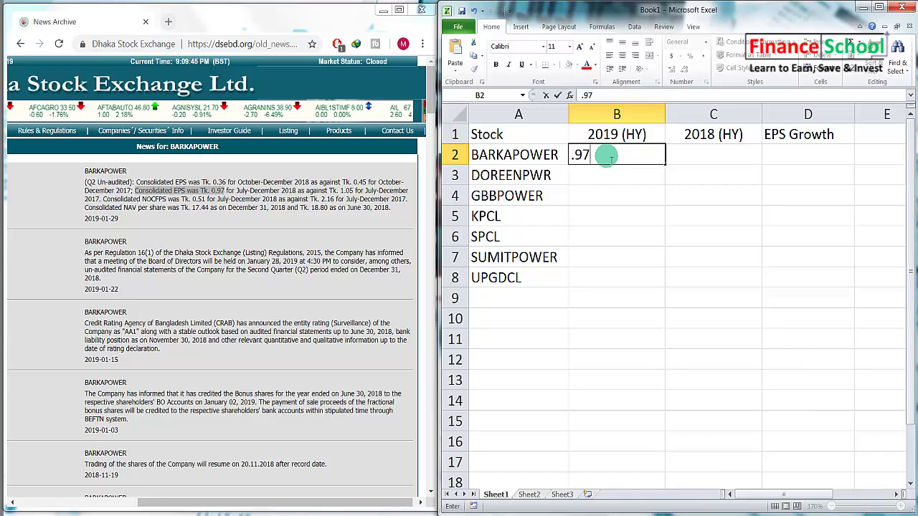
pyautogui.press('Return')
# Step: Enter BARKAPOWER's 2018 half-year EPS of 1.05 in cell C2 and move to cell B3
pyautogui.click(609, 159)
pyautogui.press('Right')
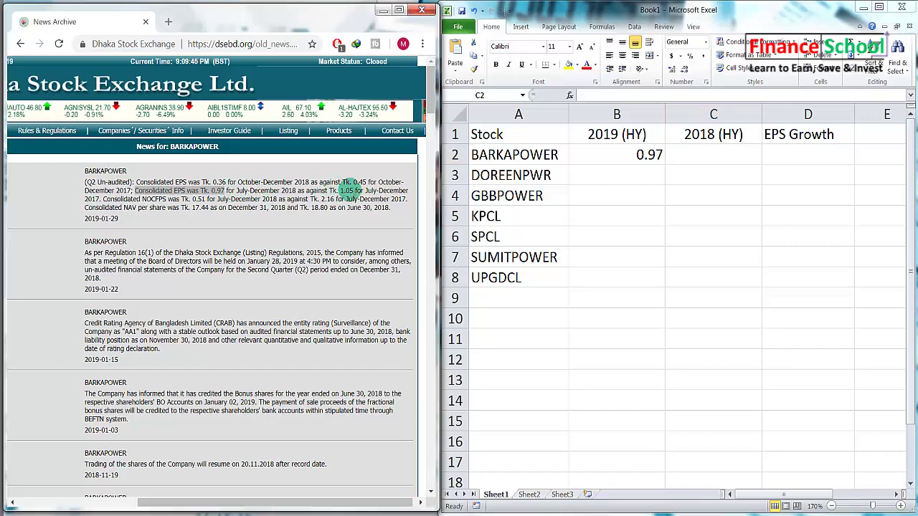
pyautogui.doubleClick(345, 190)
pyautogui.write('1.05')
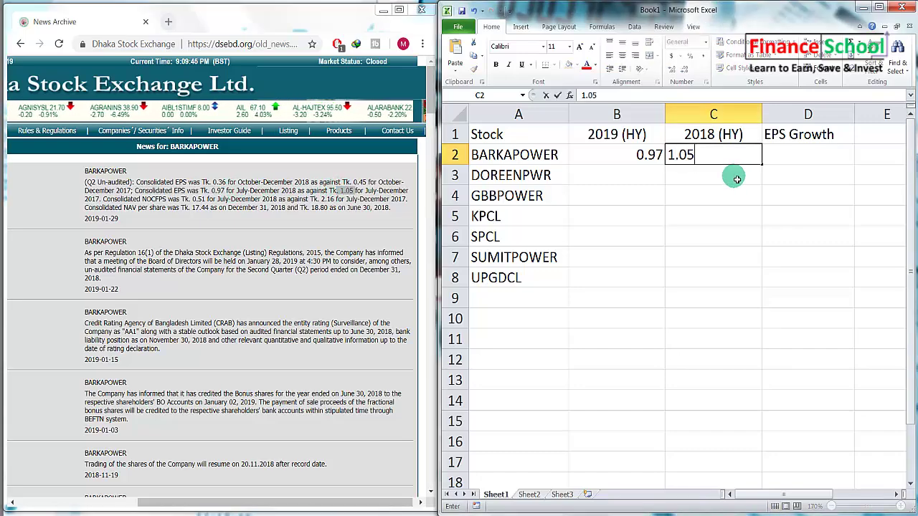
pyautogui.press('Return')
pyautogui.press('Left')
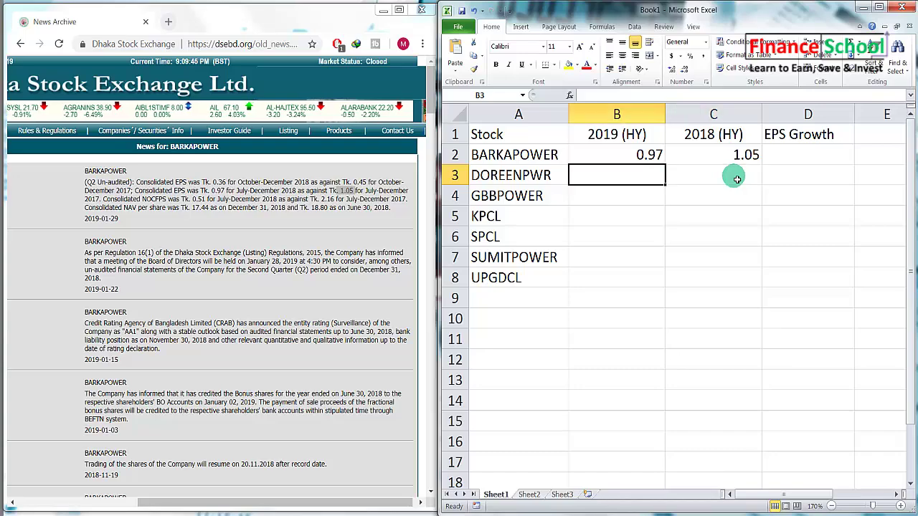
# Step: Return to the news archive search in the browser and look up the news for trading code DOREENPWR
pyautogui.hotkey('alt', 'Left')
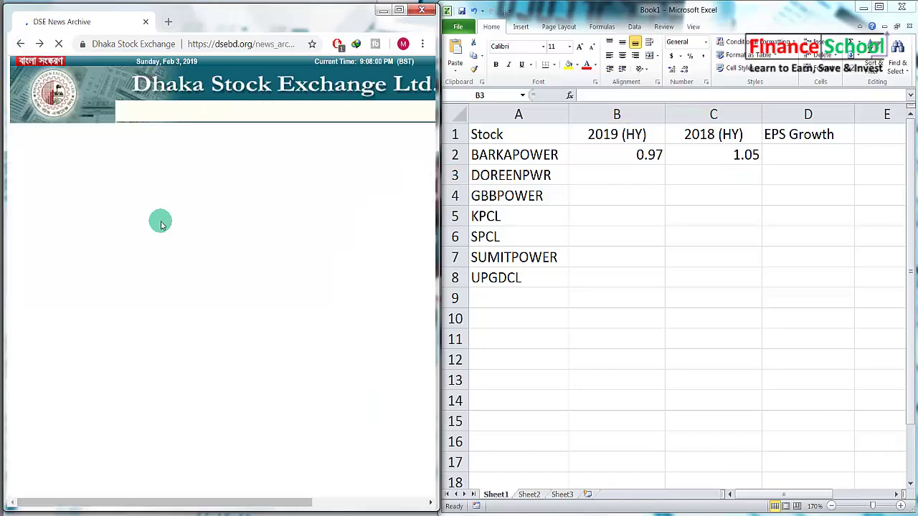
pyautogui.click(202, 201)
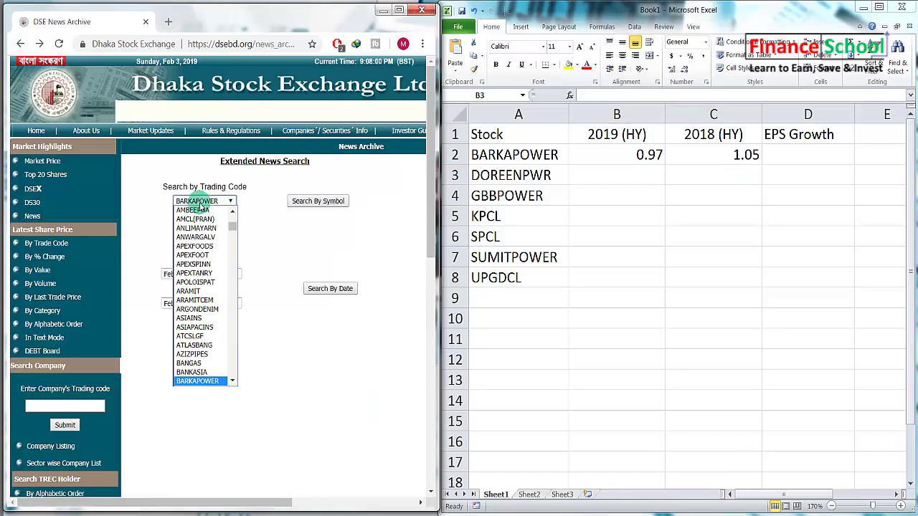
pyautogui.press('d')
pyautogui.press('o')
pyautogui.press('Return')
pyautogui.click(331, 203)
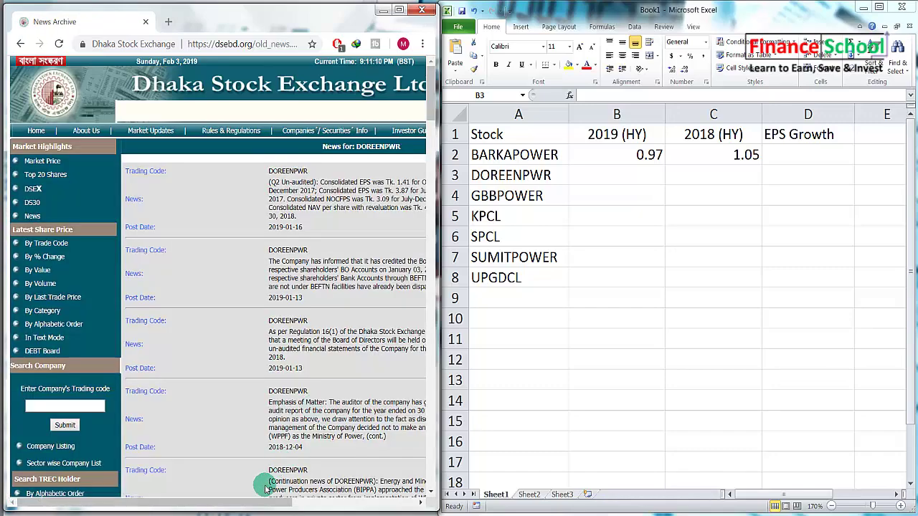
pyautogui.moveTo(251, 504); pyautogui.dragTo(319, 504)
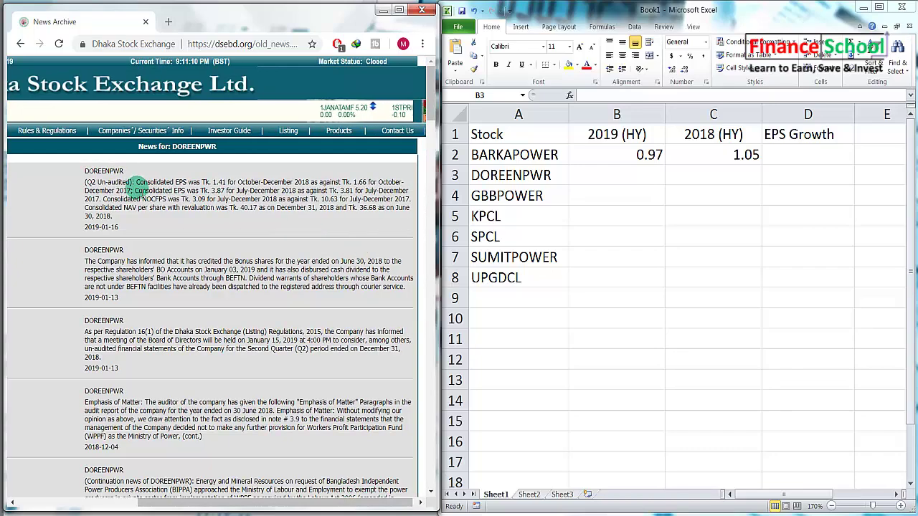
# Step: Enter DOREENPWR's July-December EPS from its latest news item in the table: 3.87 in B3 and 3.81 in C3
pyautogui.moveTo(135, 189); pyautogui.dragTo(198, 188)
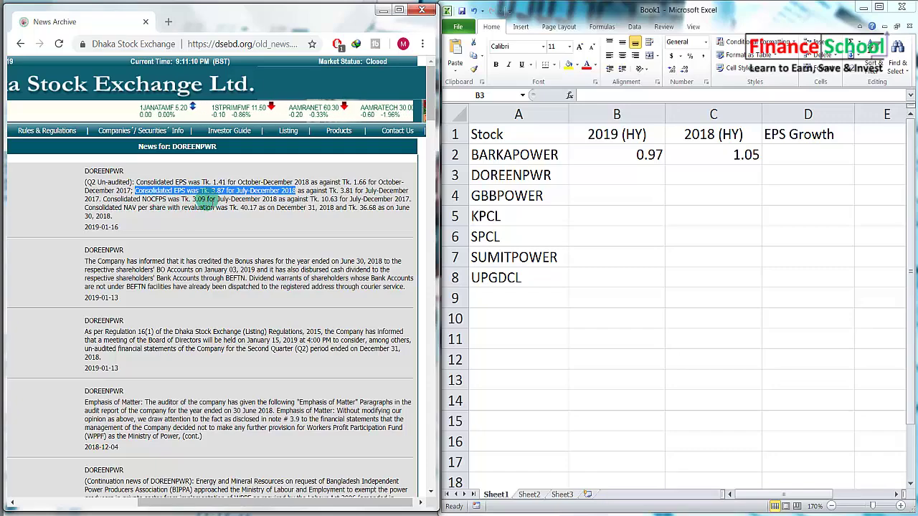
pyautogui.hotkey('alt', 'Tab')
pyautogui.write('3.')
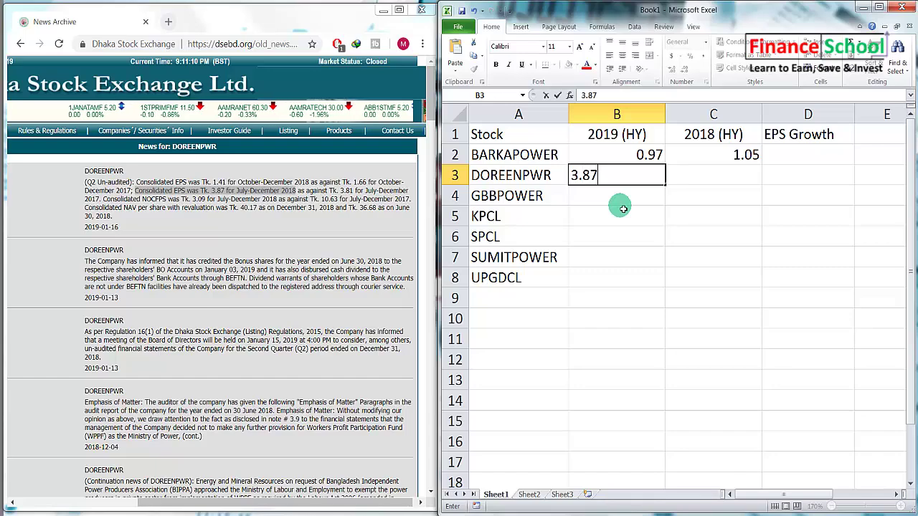
pyautogui.press('Tab')
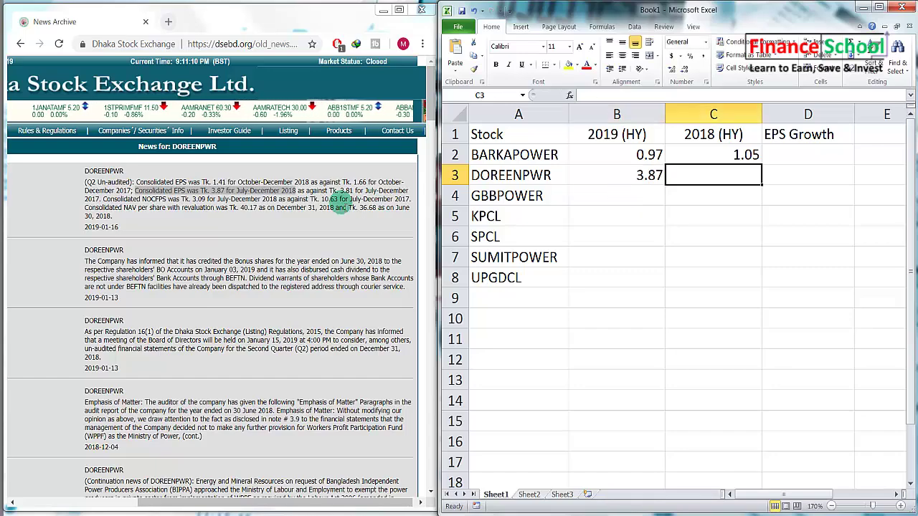
pyautogui.write('3.81')
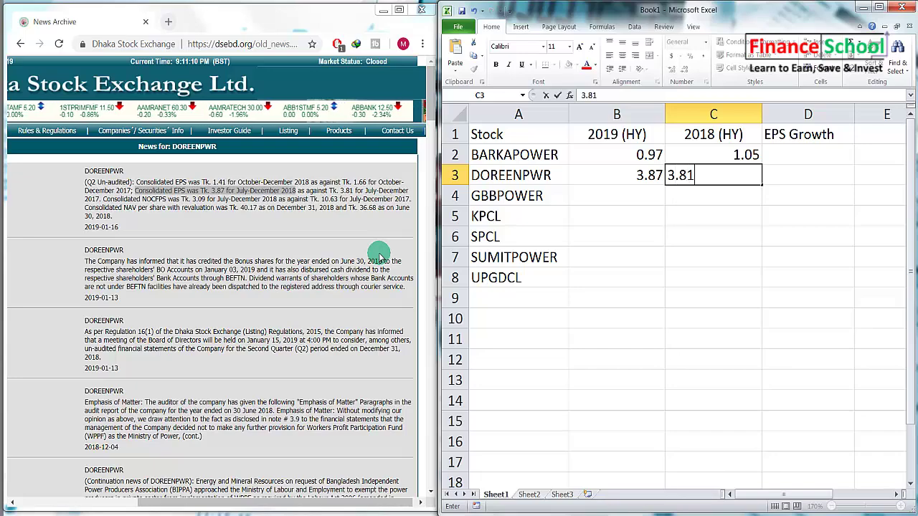
pyautogui.press('Return')
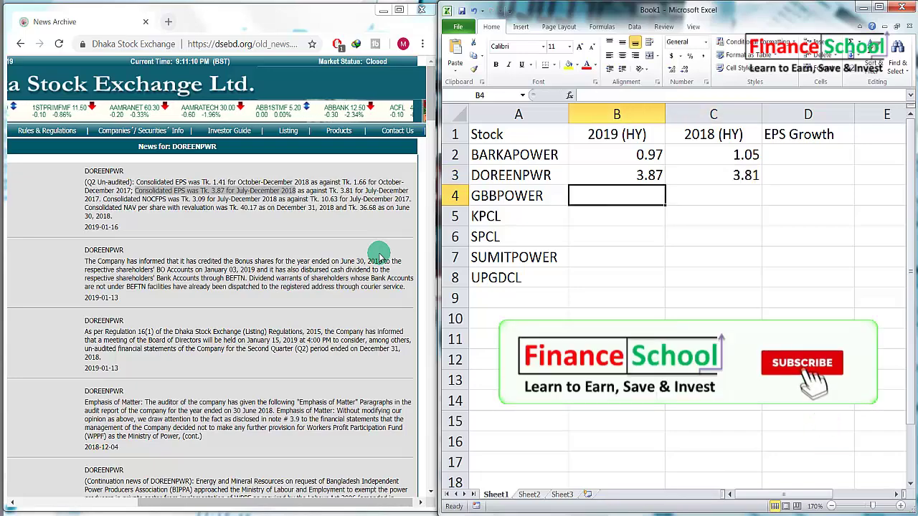
pyautogui.press('Left')
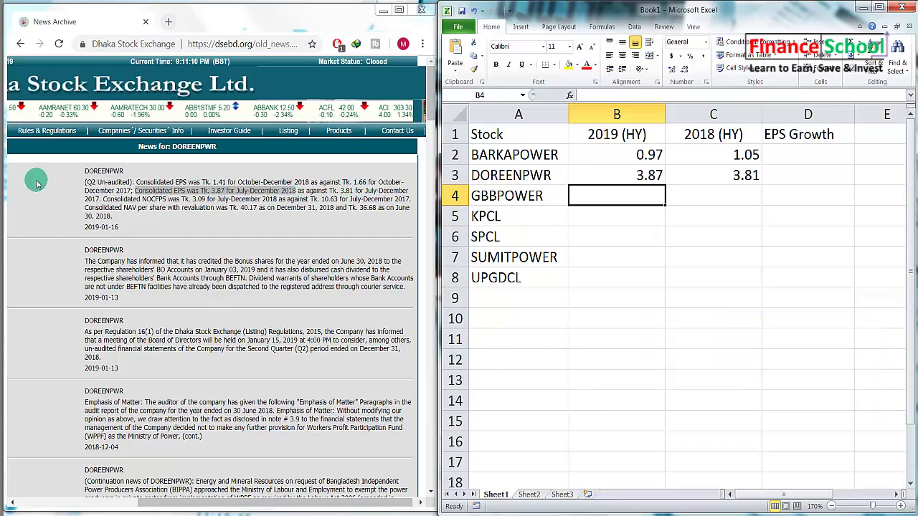
# Step: Go back to the news archive search and look up the news for trading code GBBPOWER
pyautogui.click(20, 44)
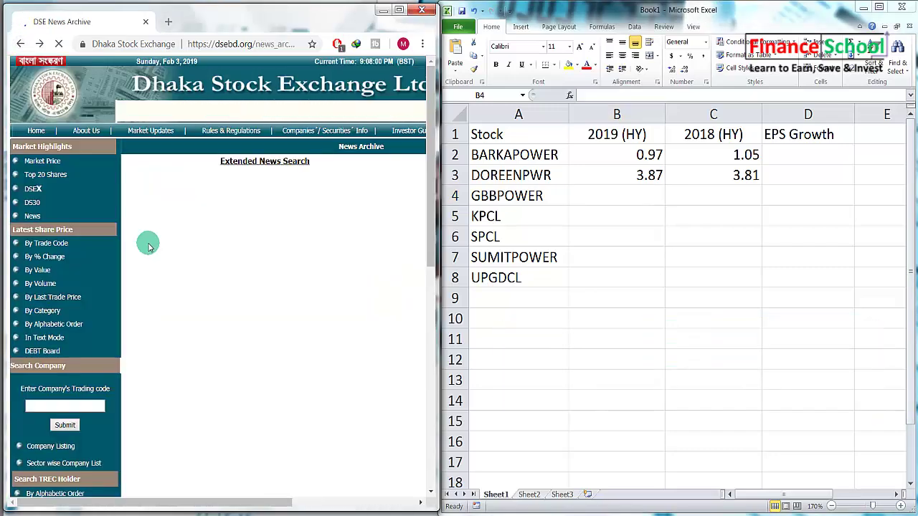
pyautogui.click(200, 201)
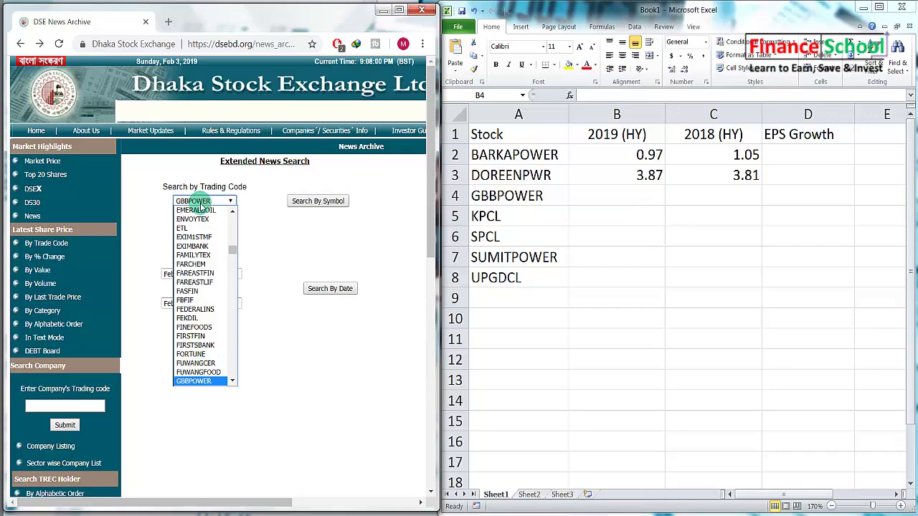
pyautogui.click(201, 205)
pyautogui.click(310, 201)
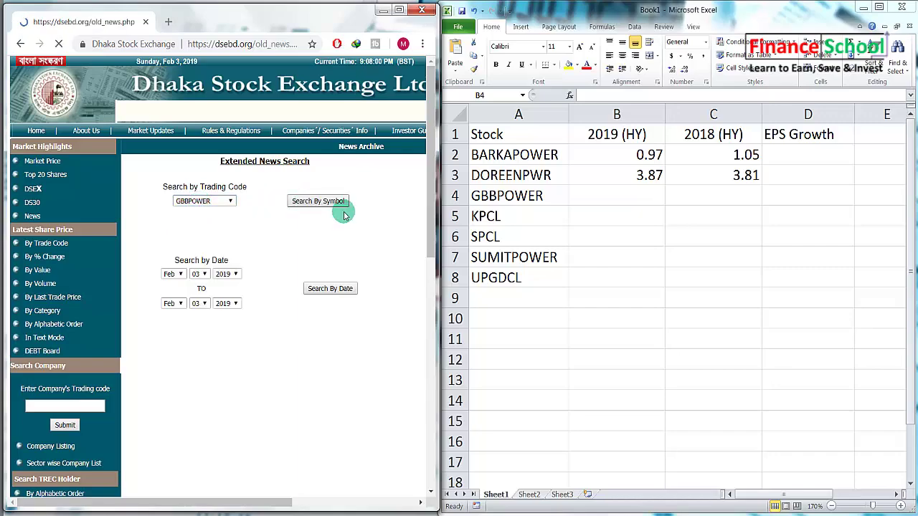
pyautogui.moveTo(261, 501); pyautogui.dragTo(349, 501)
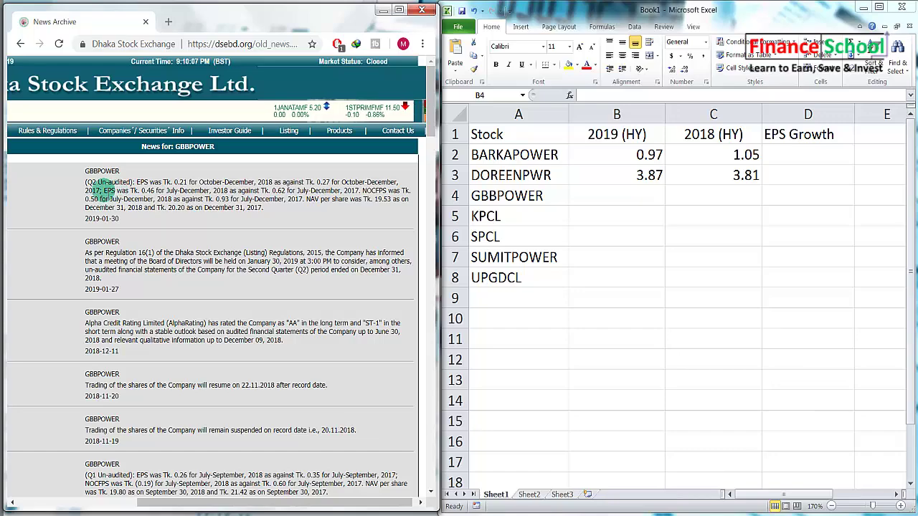
# Step: Enter GBBPOWER's July-December EPS from its latest news item as .46 in B4 and .62 in C4, then select B5
pyautogui.moveTo(104, 190); pyautogui.dragTo(160, 190)
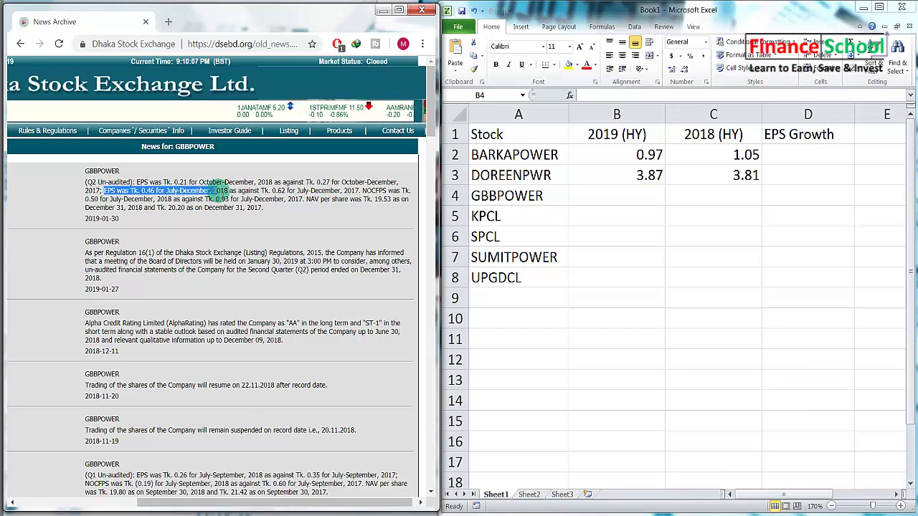
pyautogui.moveTo(242, 191); pyautogui.dragTo(358, 193)
pyautogui.hotkey('alt', 'Tab')
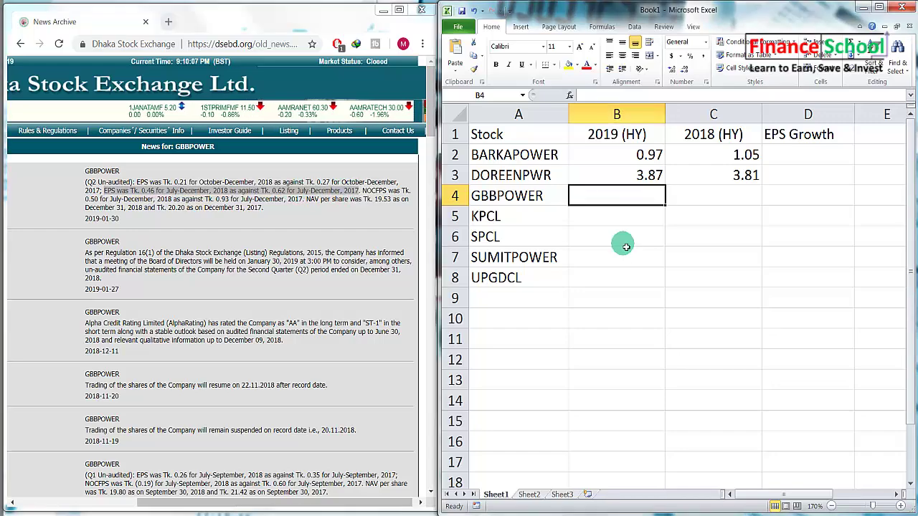
pyautogui.write('.46')
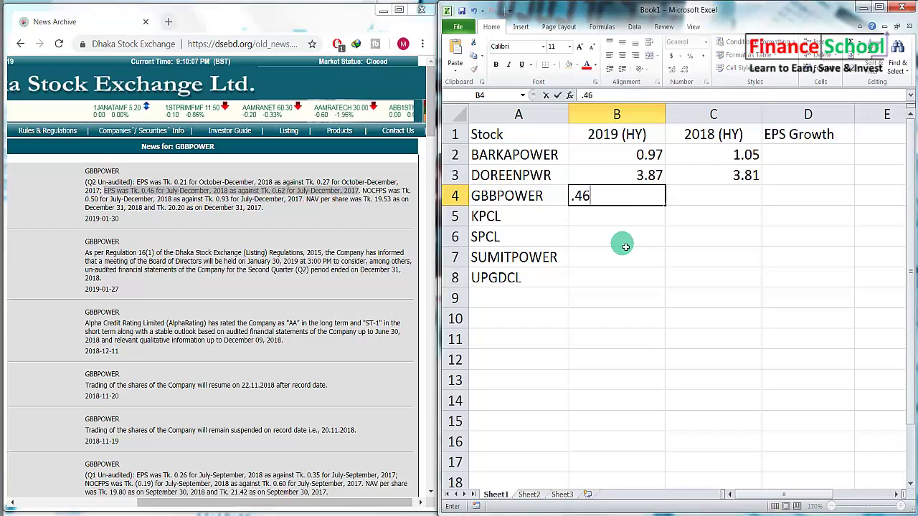
pyautogui.press('Tab')
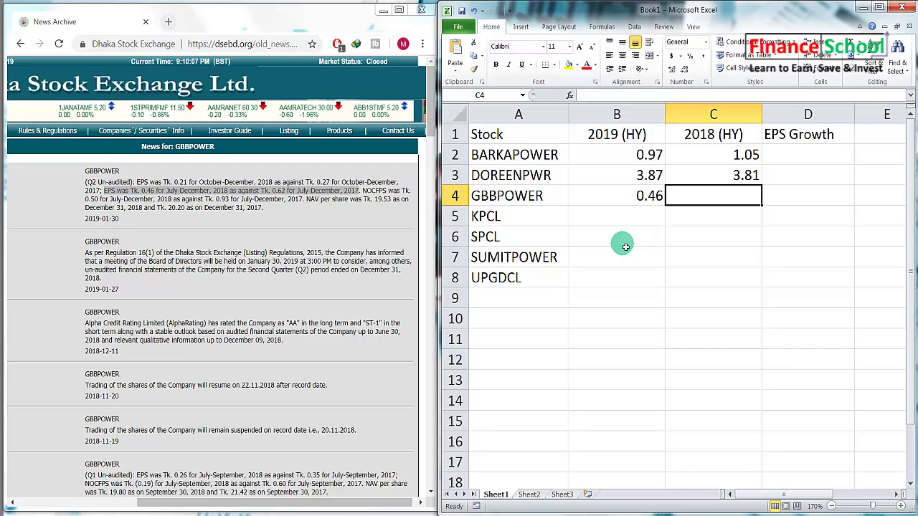
pyautogui.write('.62')
pyautogui.press('Return')
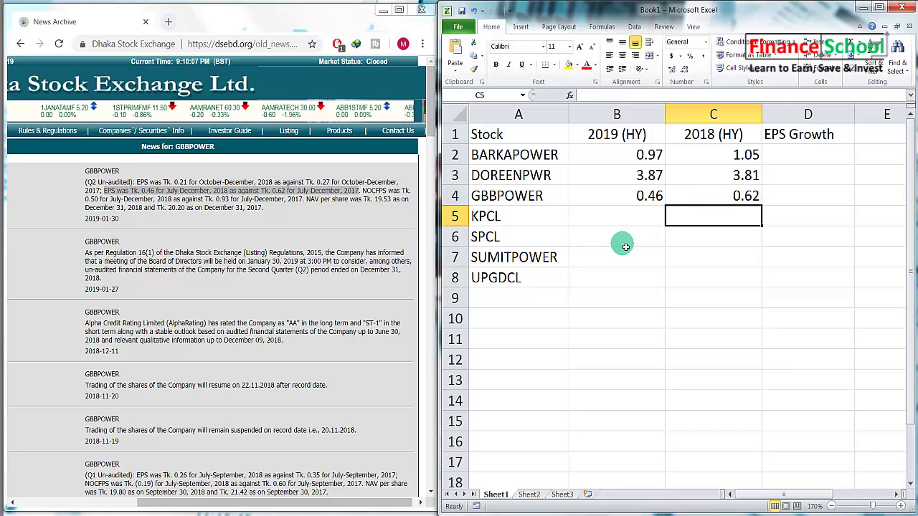
pyautogui.click(640, 213)
# Step: Search the news archive by trading code KPCL and highlight the July-December EPS sentence in its latest news item
pyautogui.moveTo(359, 190); pyautogui.dragTo(159, 195)
pyautogui.click(184, 201)
pyautogui.write('kpcl')
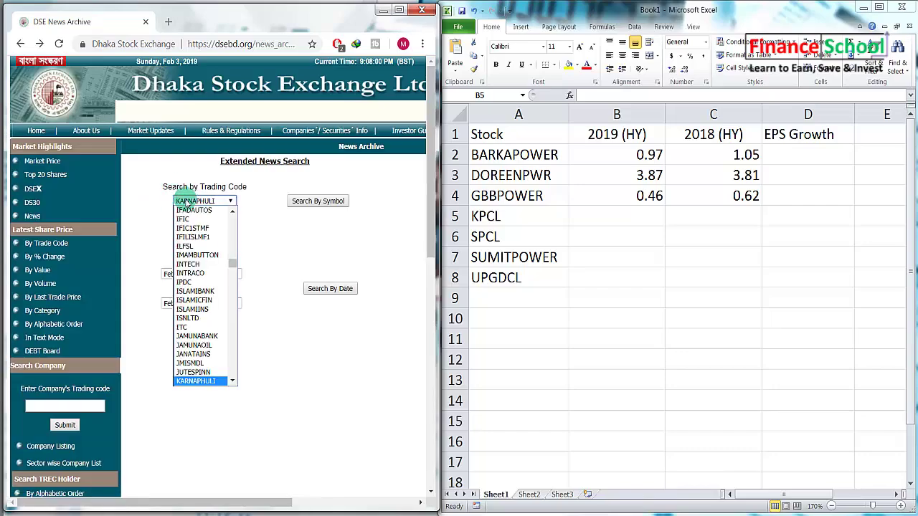
pyautogui.click(185, 201)
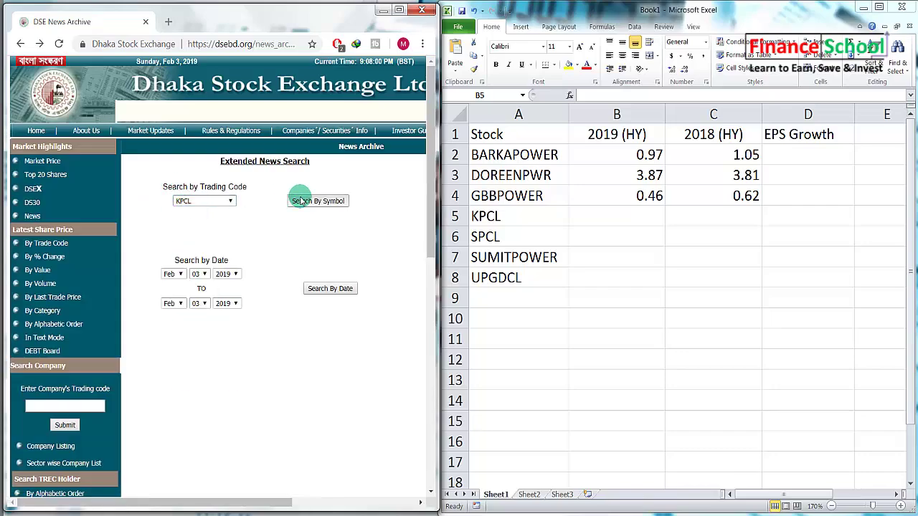
pyautogui.click(297, 201)
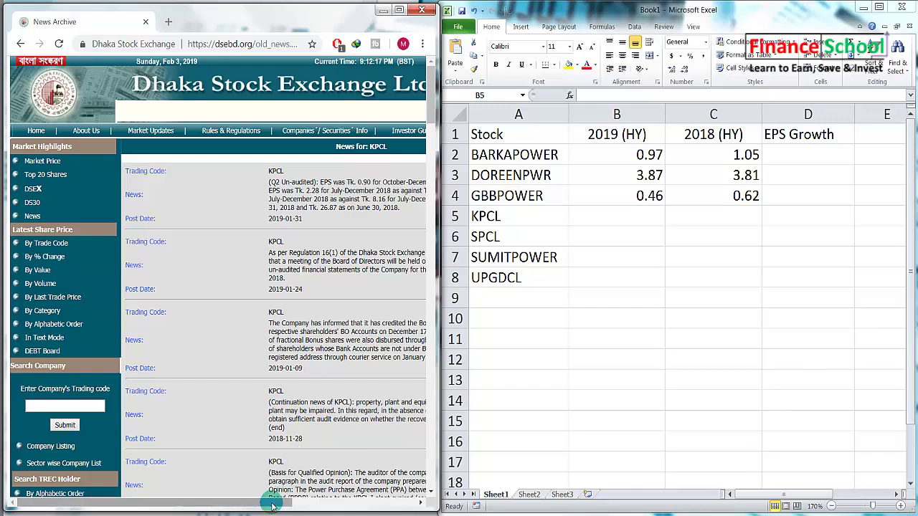
pyautogui.moveTo(266, 502); pyautogui.dragTo(401, 502)
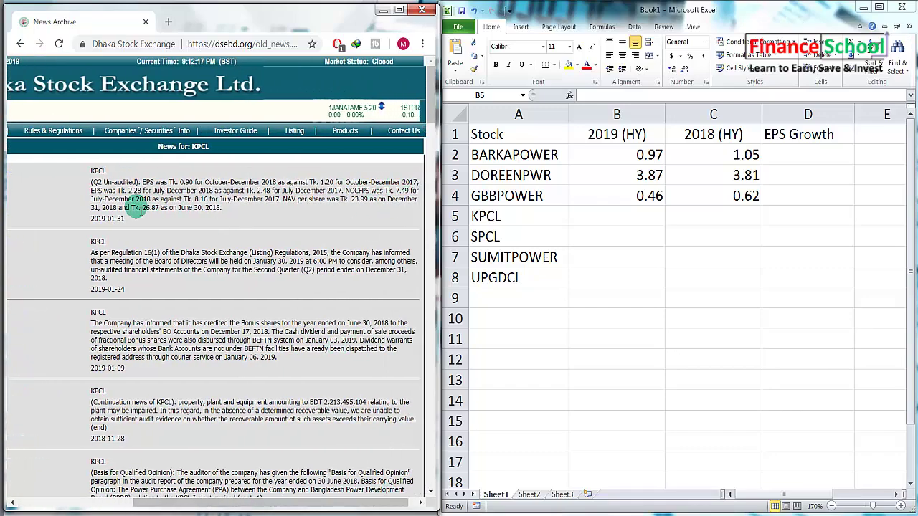
pyautogui.moveTo(98, 191); pyautogui.dragTo(331, 192)
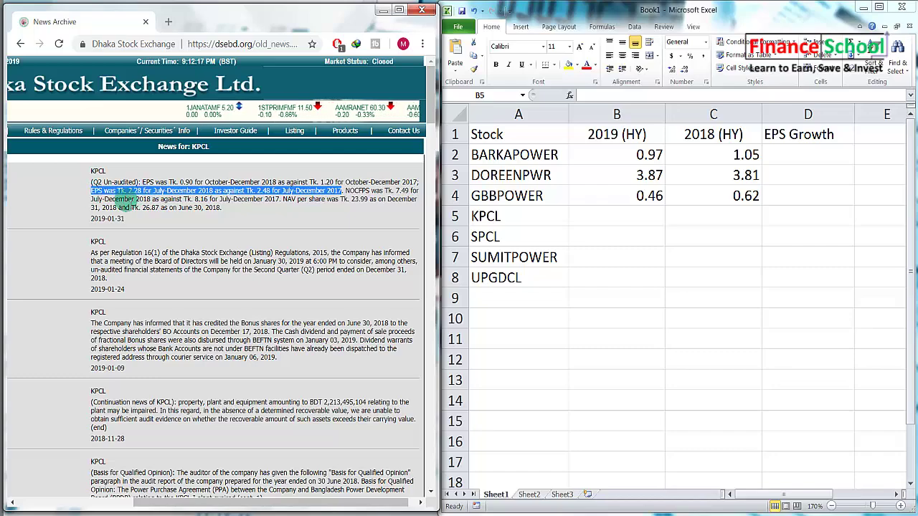
# Step: Enter KPCL's July-December EPS from its latest news item as 2.28 in B5 and 2.48 in C5, then select B6
pyautogui.hotkey('alt', 'Tab')
pyautogui.write('2')
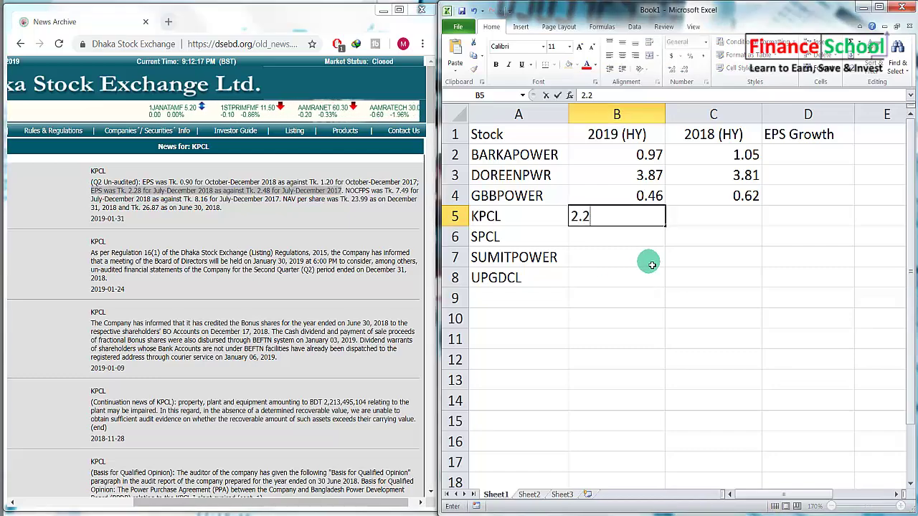
pyautogui.write('.28')
pyautogui.press('Tab')
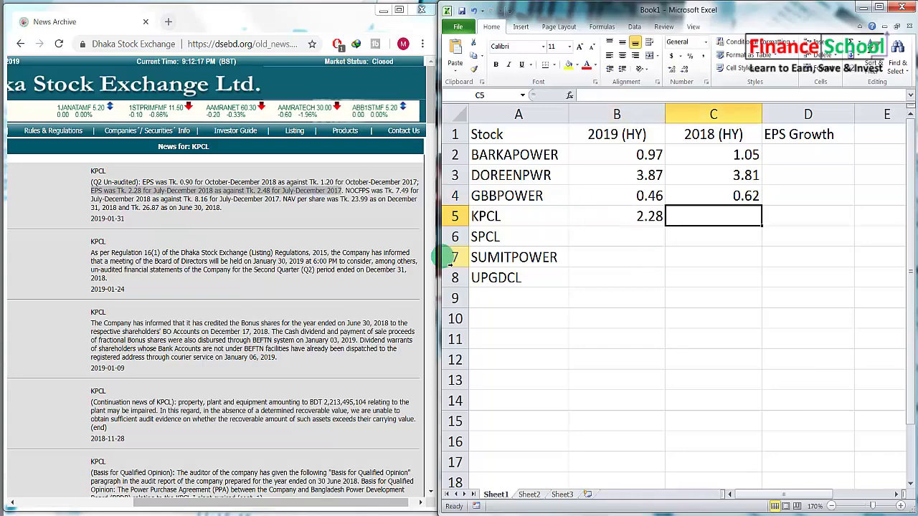
pyautogui.write('2')
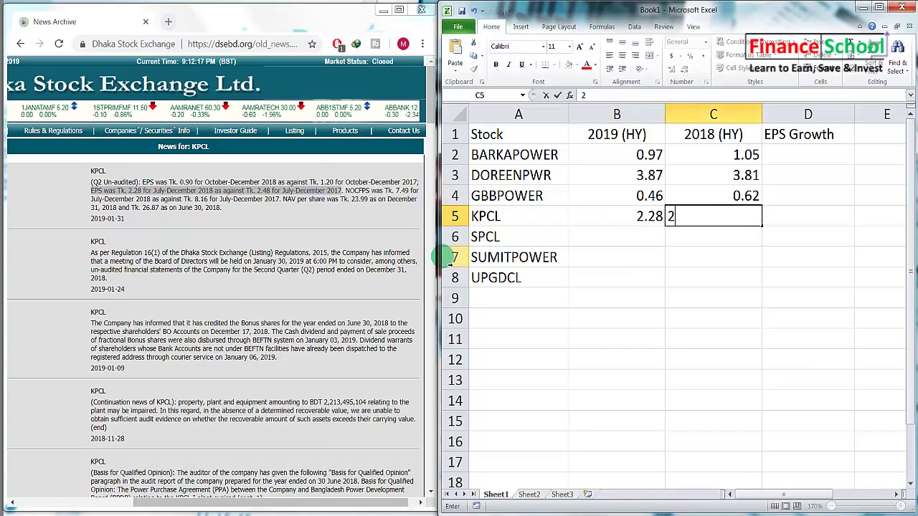
pyautogui.write('.48')
pyautogui.press('Return')
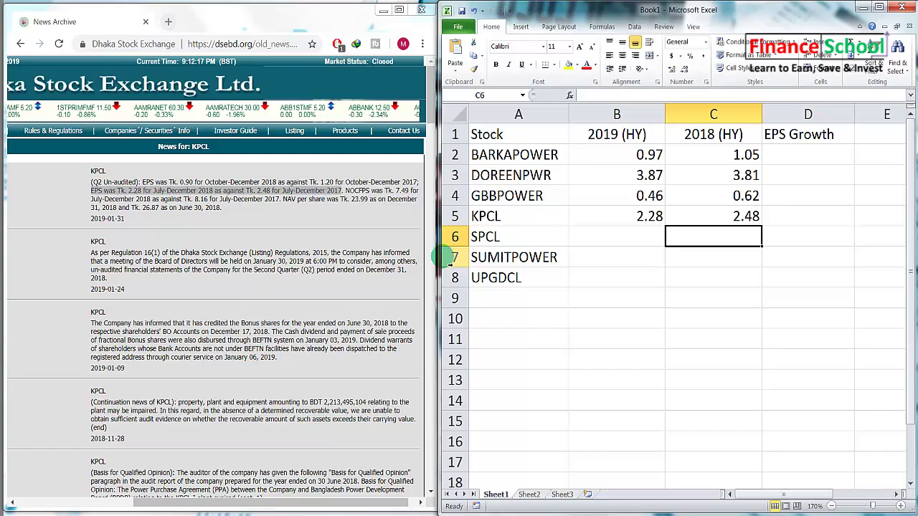
pyautogui.press('Left')
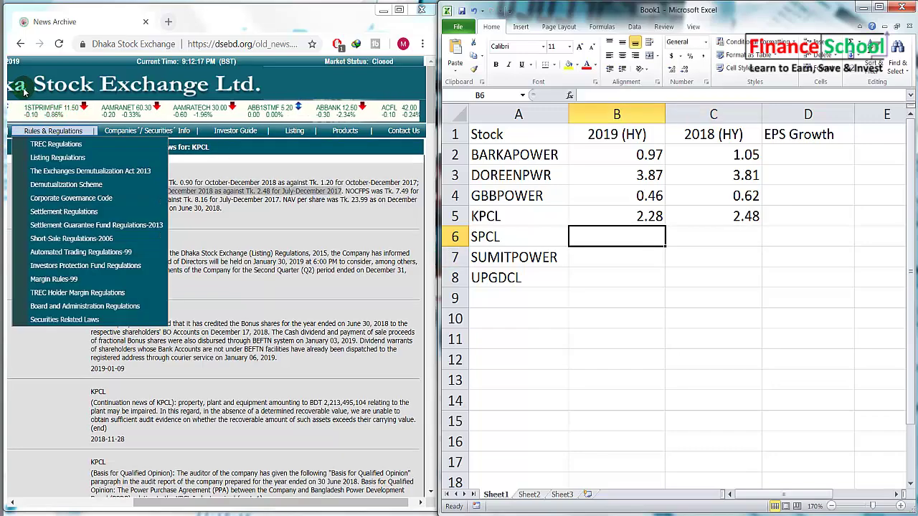
# Step: Return to the news archive search and look up the news for trading code SPCL, bringing its latest item's full text into view
pyautogui.click(17, 44)
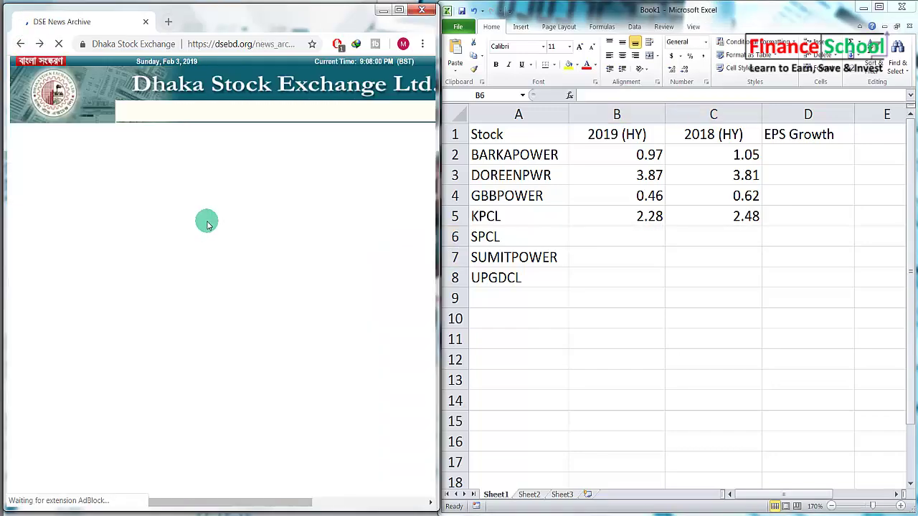
pyautogui.click(206, 200)
pyautogui.write('sp')
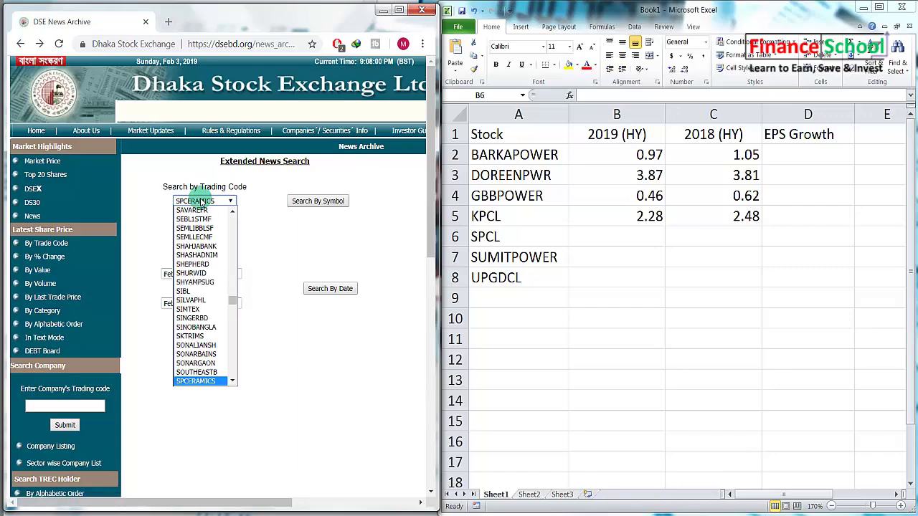
pyautogui.press('Return')
pyautogui.write('cl')
pyautogui.click(327, 202)
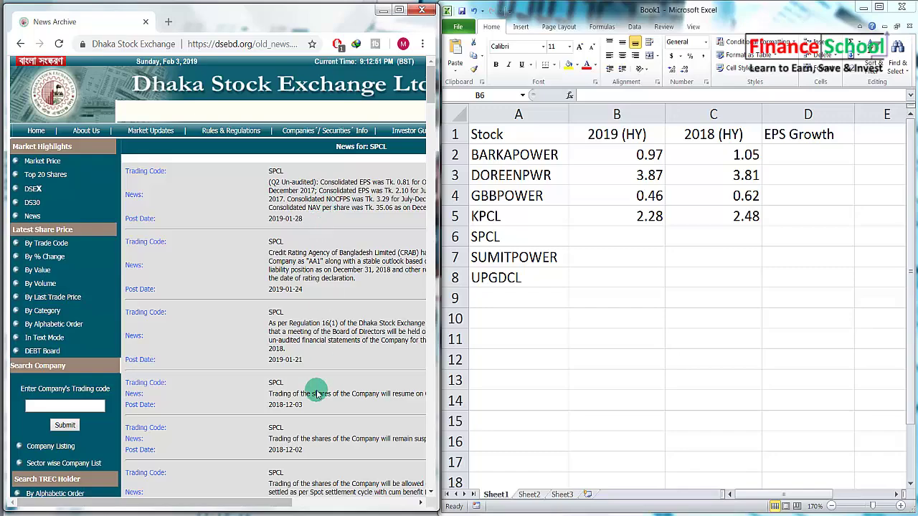
pyautogui.moveTo(242, 502); pyautogui.dragTo(366, 507)
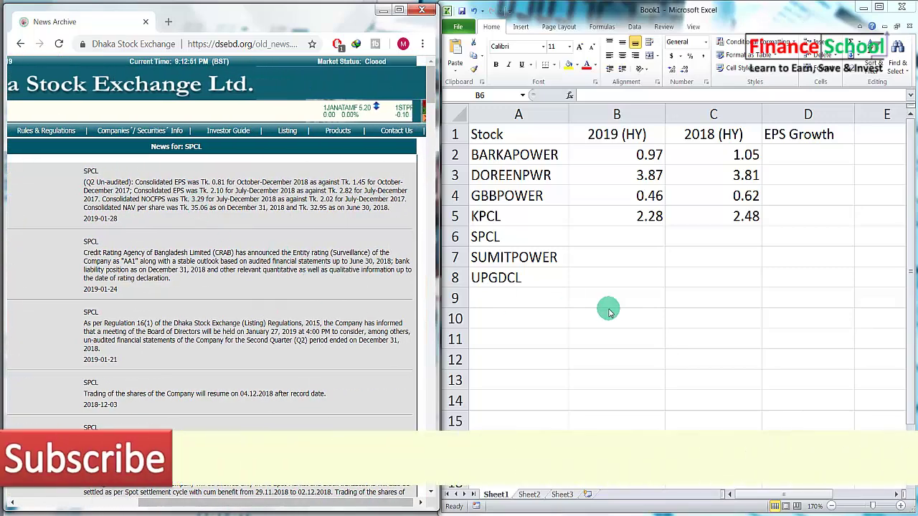
# Step: Enter SPCL's July-December 2018 consolidated EPS of 2.1 in B6 of the table
pyautogui.hotkey('alt', 'Tab')
pyautogui.write('2.1')
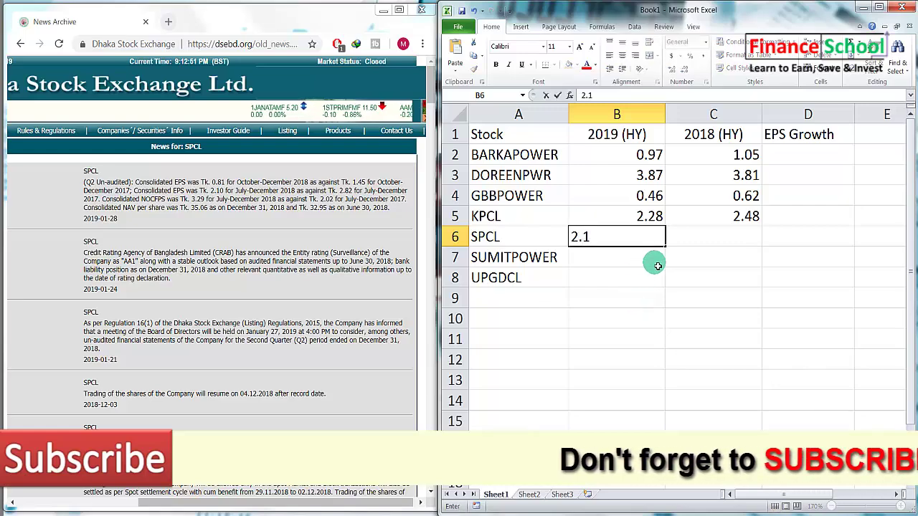
pyautogui.press('Tab')
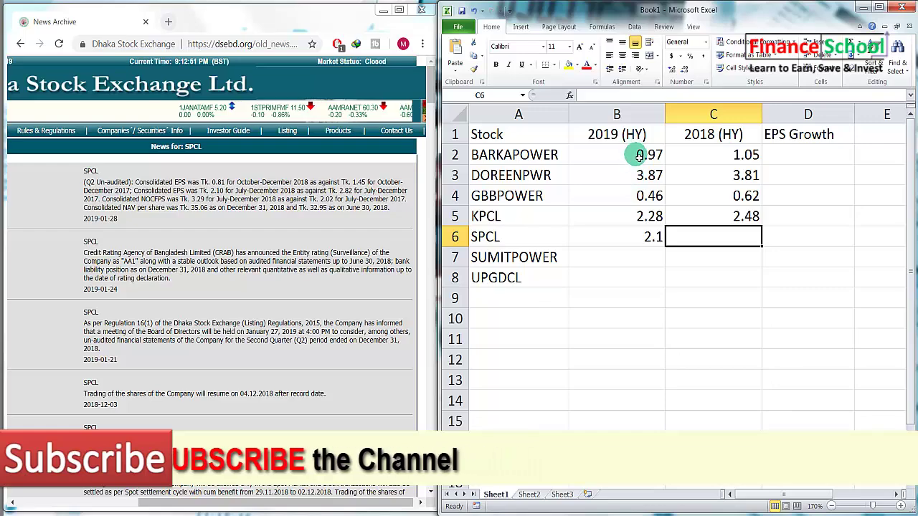
# Step: Format the EPS values in B2:C8 to show two decimal places
pyautogui.moveTo(639, 155); pyautogui.dragTo(727, 278)
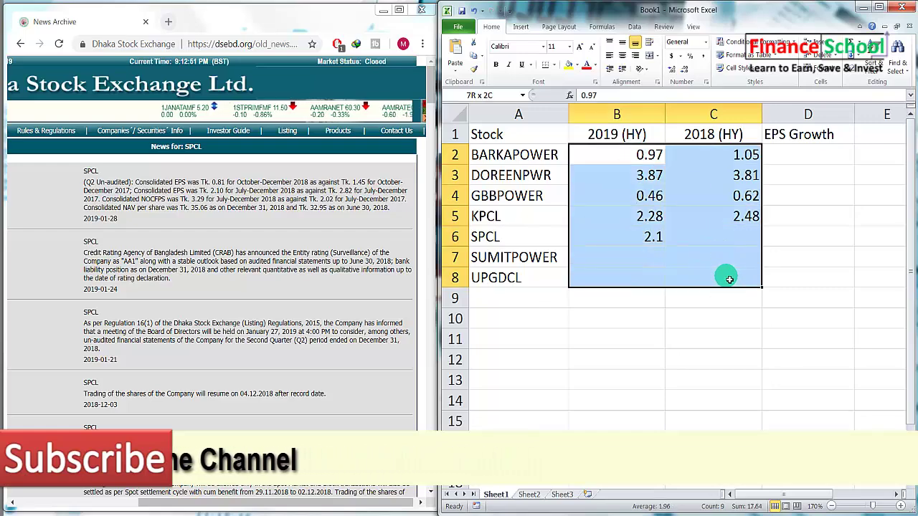
pyautogui.click(673, 70)
pyautogui.click(684, 71)
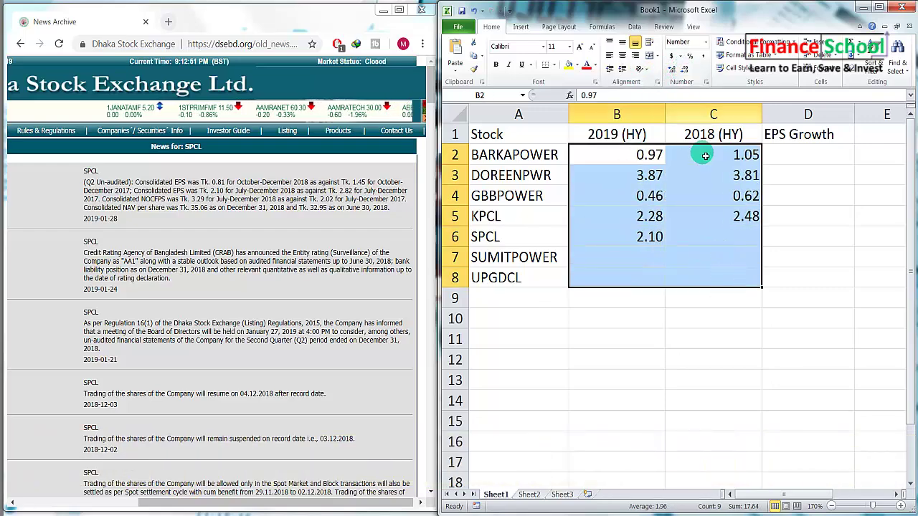
# Step: Enter SPCL's July-December 2017 consolidated EPS of 2.82 in C6
pyautogui.click(720, 237)
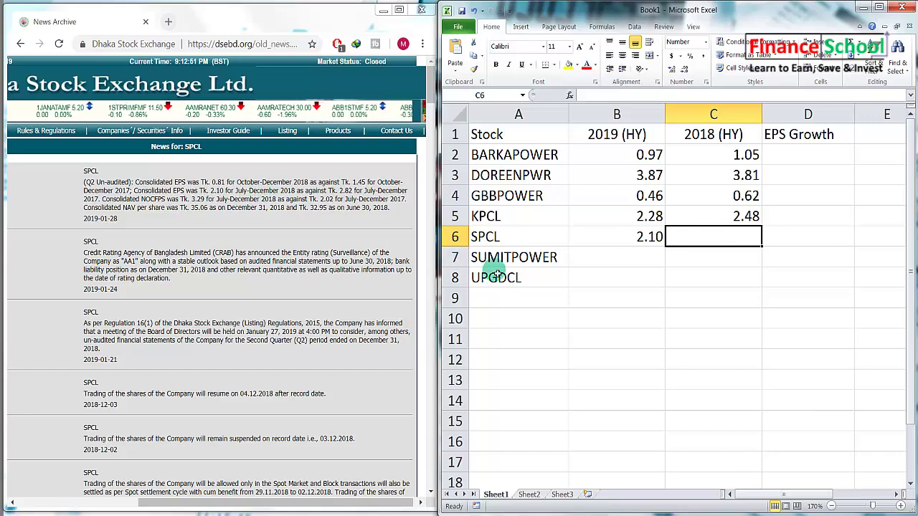
pyautogui.write('2.82')
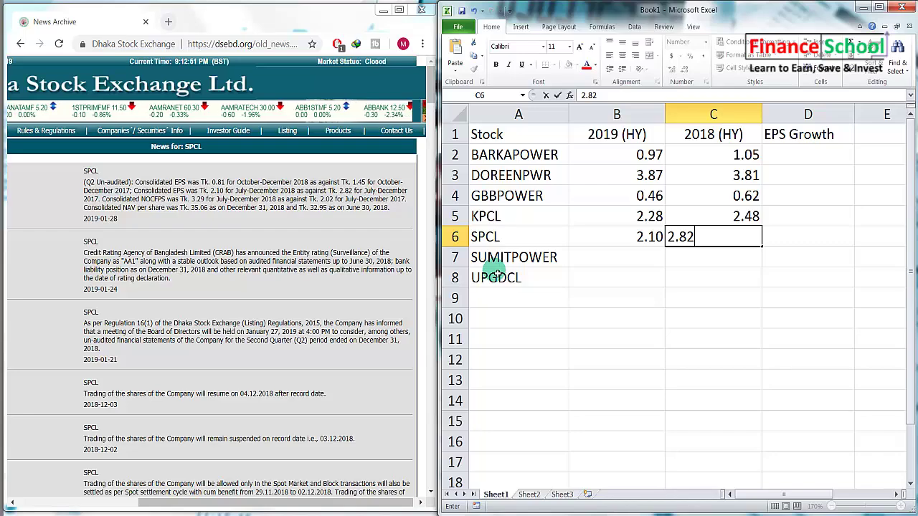
pyautogui.press('Return')
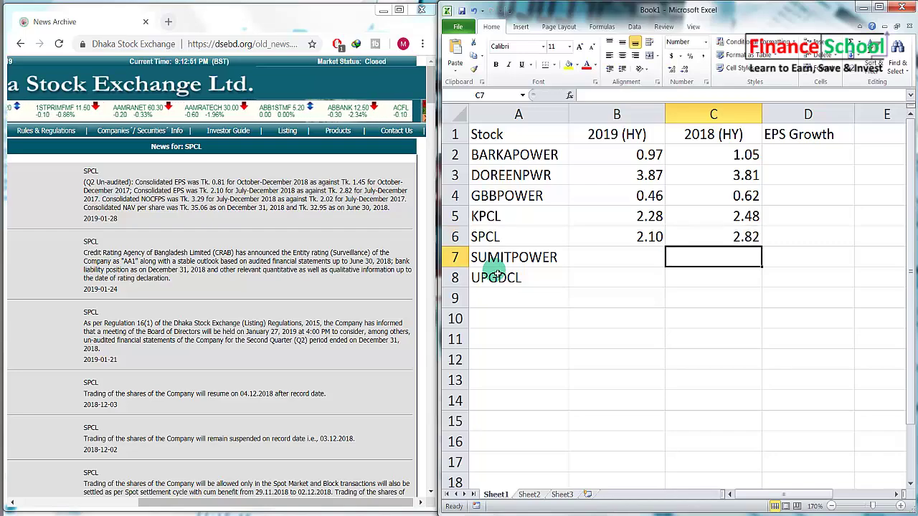
# Step: Go back to the extended news search and search by trading code SUMITPOWER
pyautogui.click(21, 43)
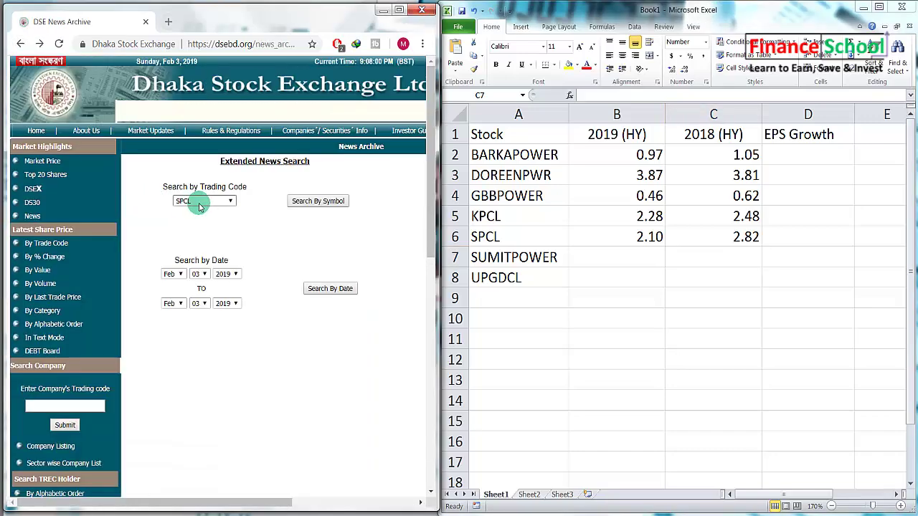
pyautogui.click(199, 202)
pyautogui.write('su')
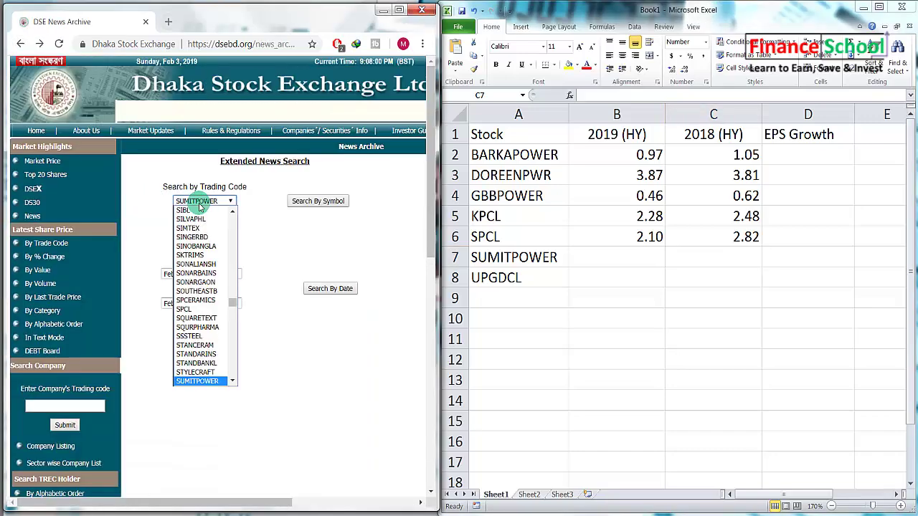
pyautogui.click(199, 203)
pyautogui.click(311, 204)
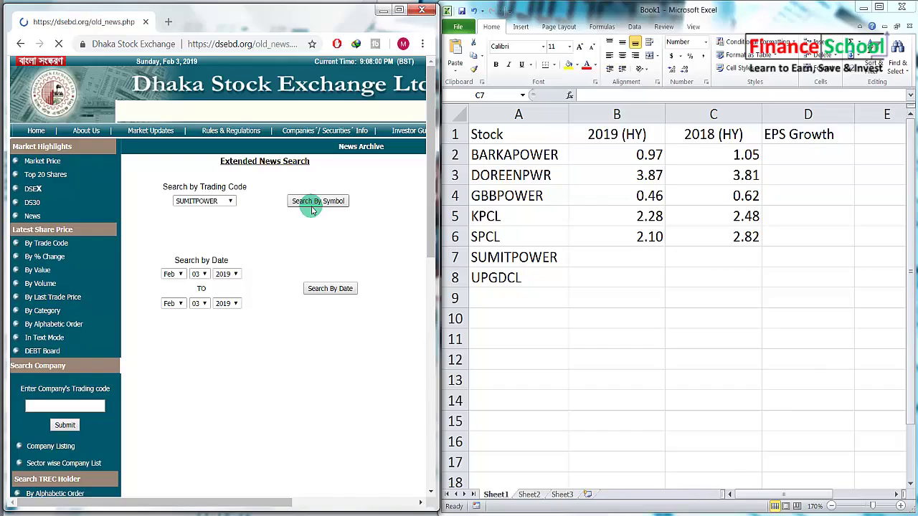
# Step: Find SUMITPOWER's Q2 un-audited news item dated 2019-01-28 and highlight its July-December consolidated EPS sentence
pyautogui.moveTo(277, 501); pyautogui.dragTo(364, 500)
pyautogui.scroll(-3, 304, 375)
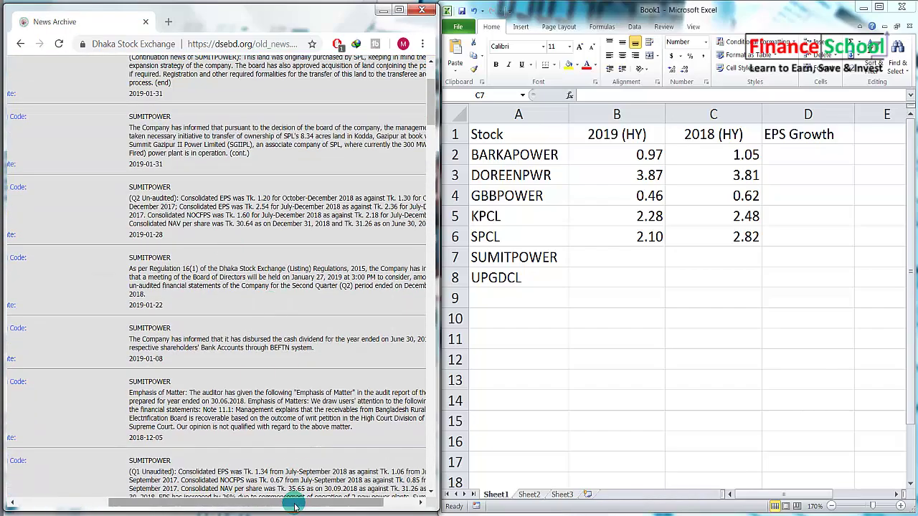
pyautogui.moveTo(294, 506); pyautogui.dragTo(310, 505)
pyautogui.click(101, 186)
pyautogui.moveTo(120, 200); pyautogui.dragTo(283, 204)
pyautogui.click(153, 208)
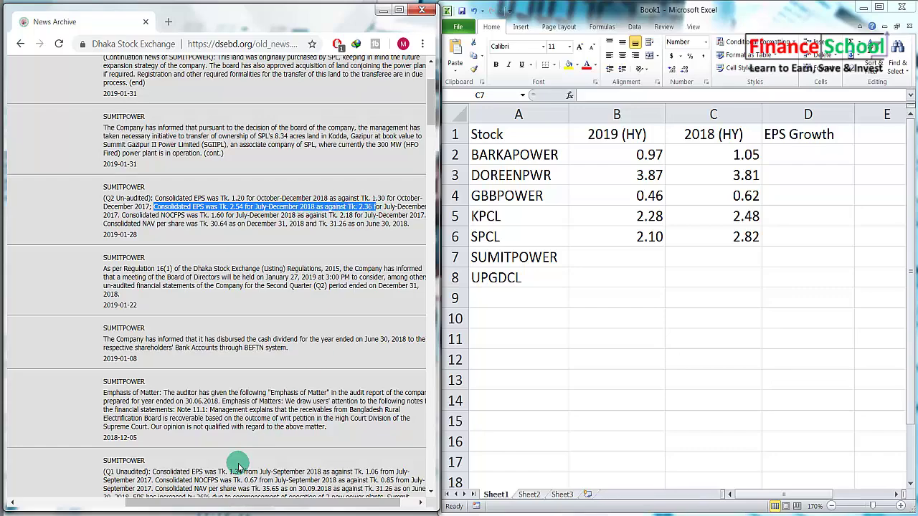
pyautogui.moveTo(232, 501); pyautogui.dragTo(254, 501)
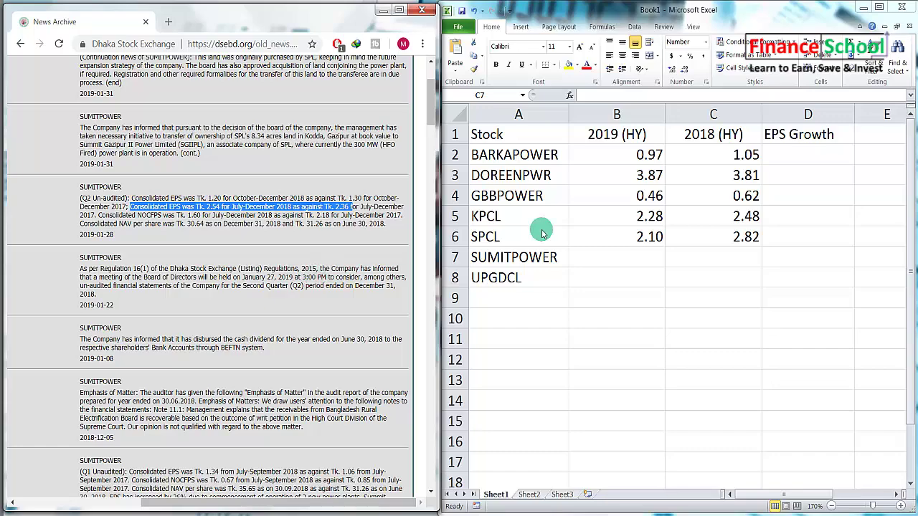
# Step: Enter SUMITPOWER's July-December EPS as 2.54 in B7 and 2.36 in C7, then select B8
pyautogui.click(628, 263)
pyautogui.write('2.')
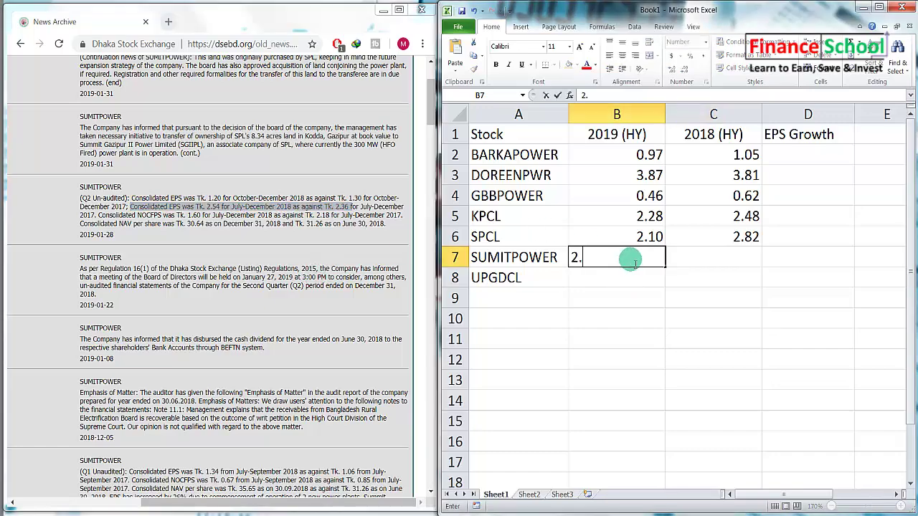
pyautogui.write('54')
pyautogui.press('Tab')
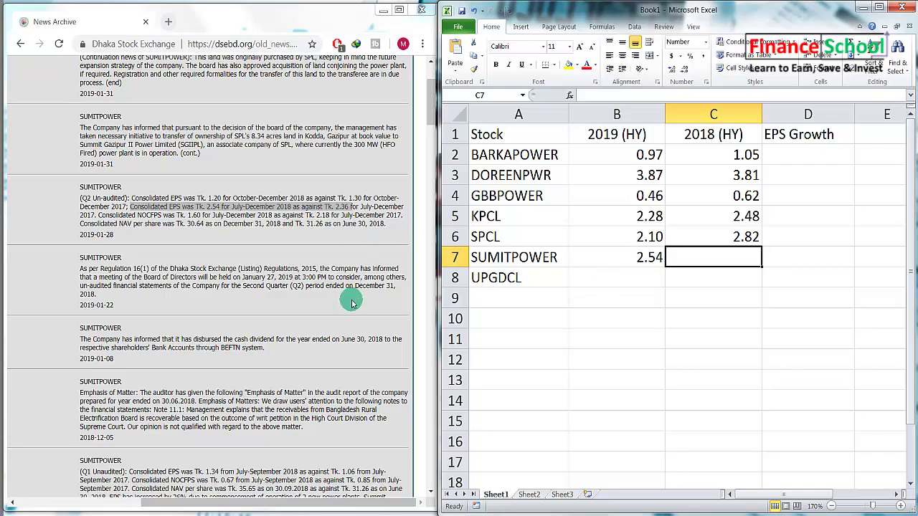
pyautogui.write('2.36')
pyautogui.press('Return')
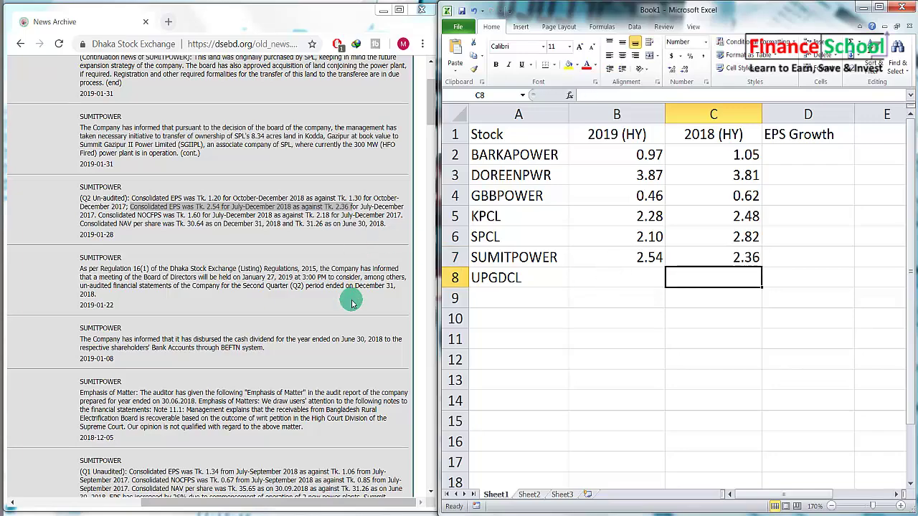
pyautogui.press('Left')
# Step: Return to the news archive search page and look up the news for trading code UPGDCL
pyautogui.click(20, 44)
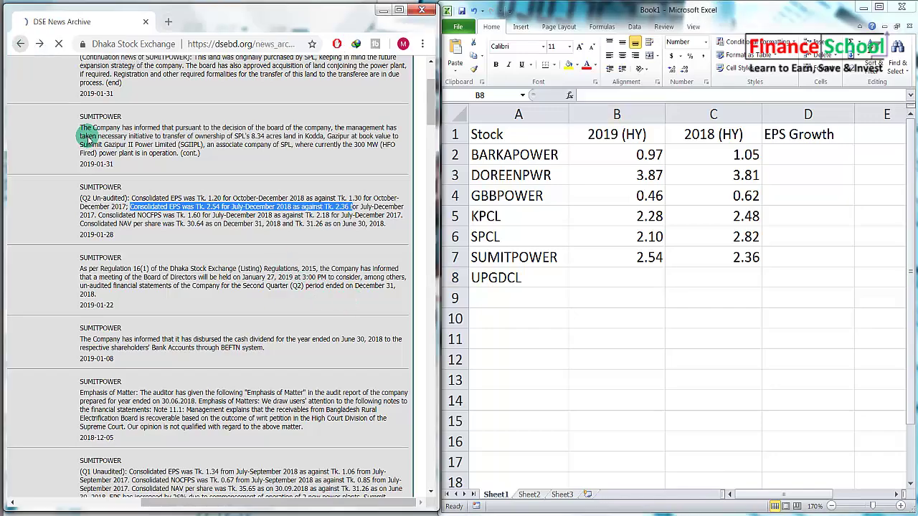
pyautogui.click(178, 200)
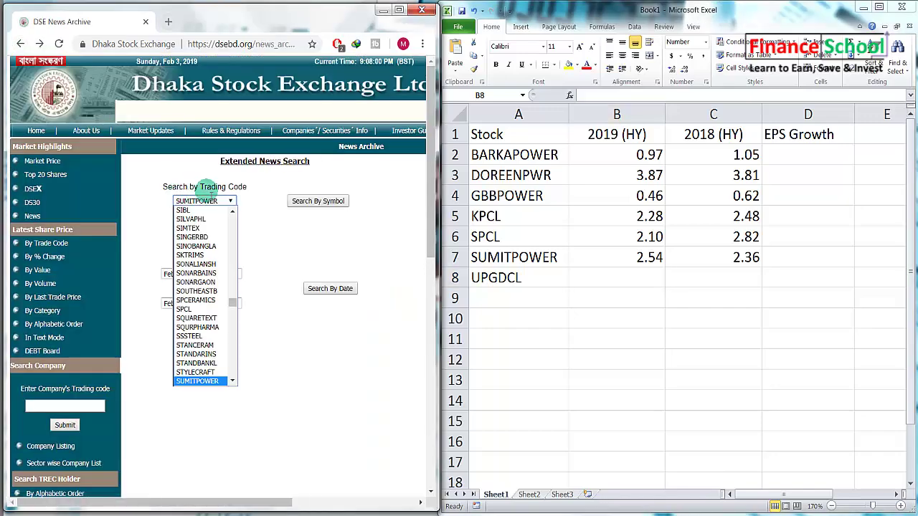
pyautogui.write('UPGDCL')
pyautogui.press('Return')
pyautogui.click(307, 202)
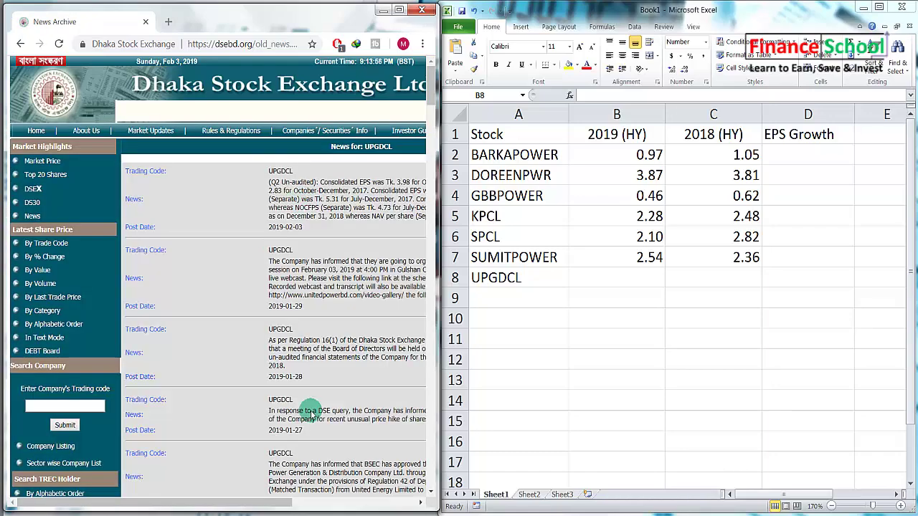
# Step: Highlight the July-December EPS sentence in UPGDCL's Q2 un-audited news item dated 2019-02-03
pyautogui.moveTo(282, 506); pyautogui.dragTo(369, 505)
pyautogui.moveTo(295, 499); pyautogui.dragTo(330, 502)
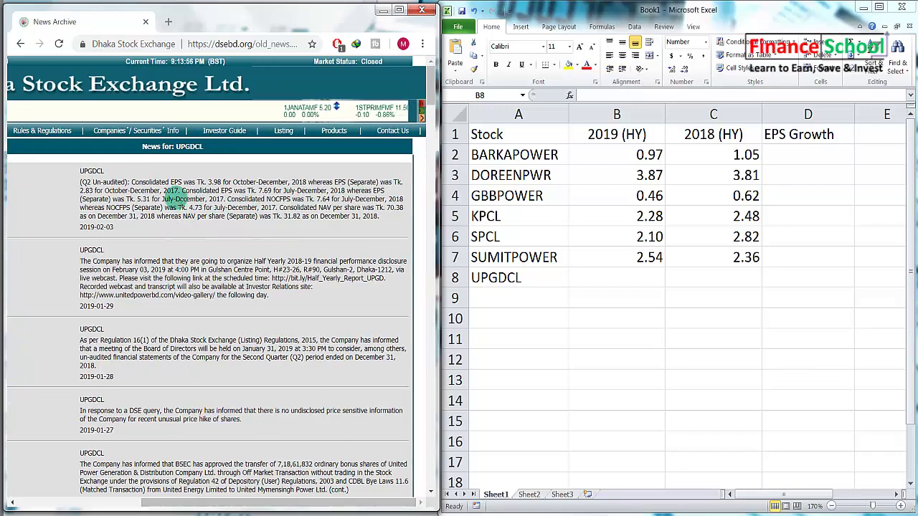
pyautogui.moveTo(180, 191); pyautogui.dragTo(240, 199)
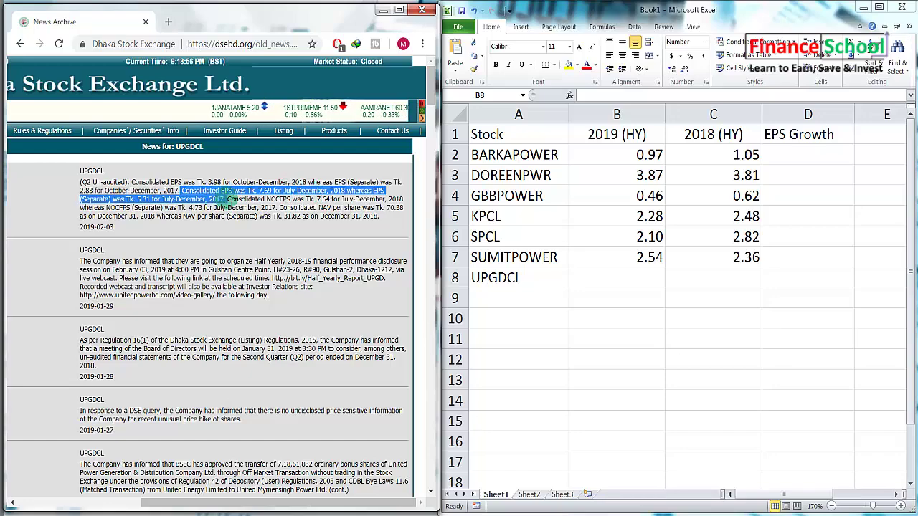
# Step: Enter UPGDCL's July-December EPS in the table: 7.69 in B8 and 5.31 in C8
pyautogui.click(620, 285)
pyautogui.write('7.69')
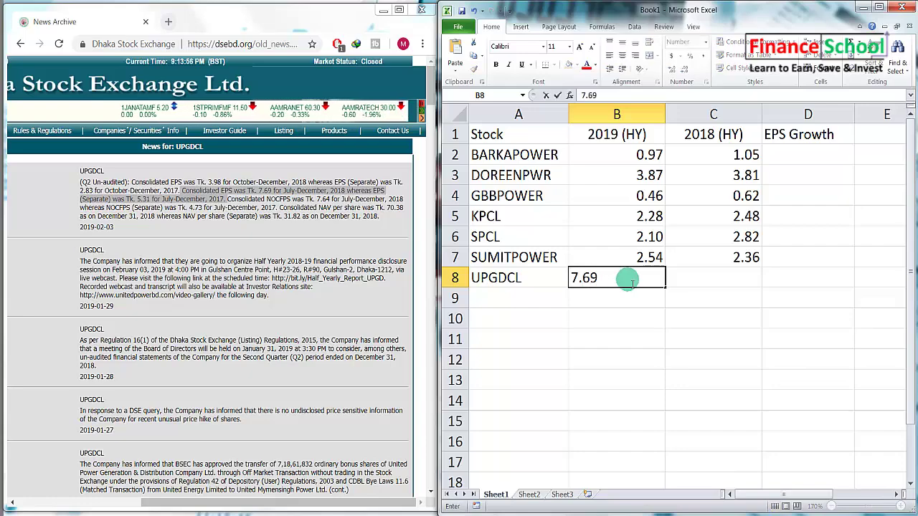
pyautogui.press('Tab')
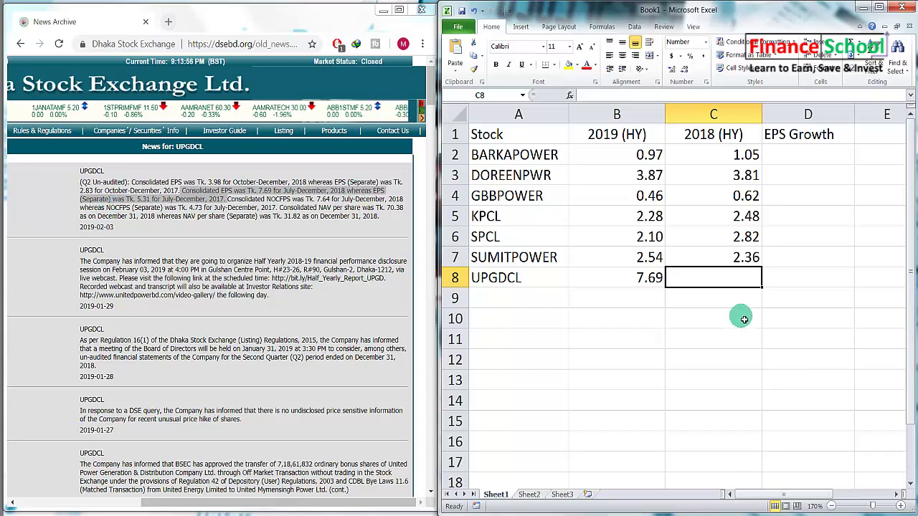
pyautogui.write('5.31')
pyautogui.press('Return')
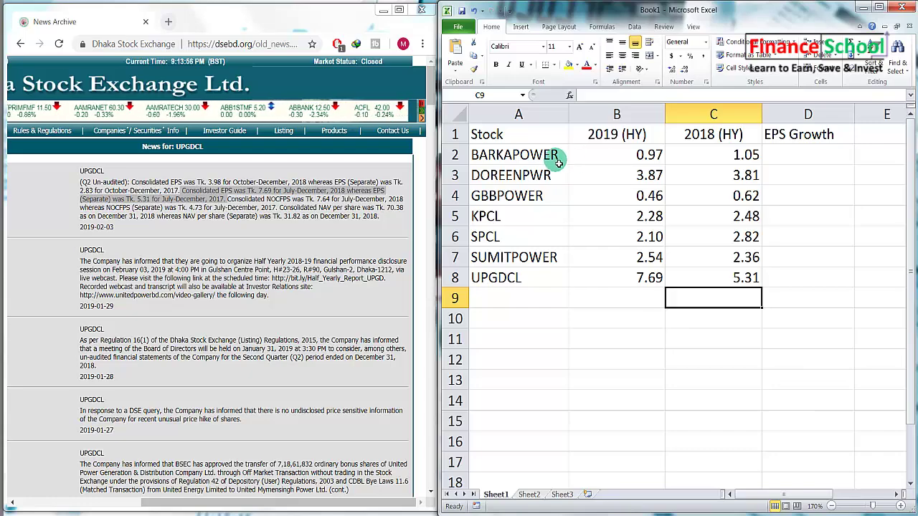
# Step: Select the whole 2019 (HY) column and then the 2018 (HY) column to review the completed EPS values
pyautogui.click(636, 117)
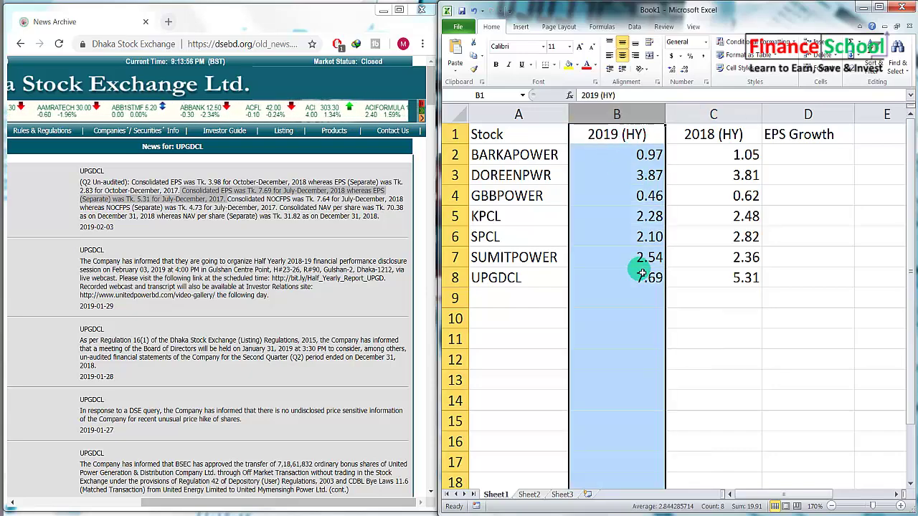
pyautogui.click(717, 115)
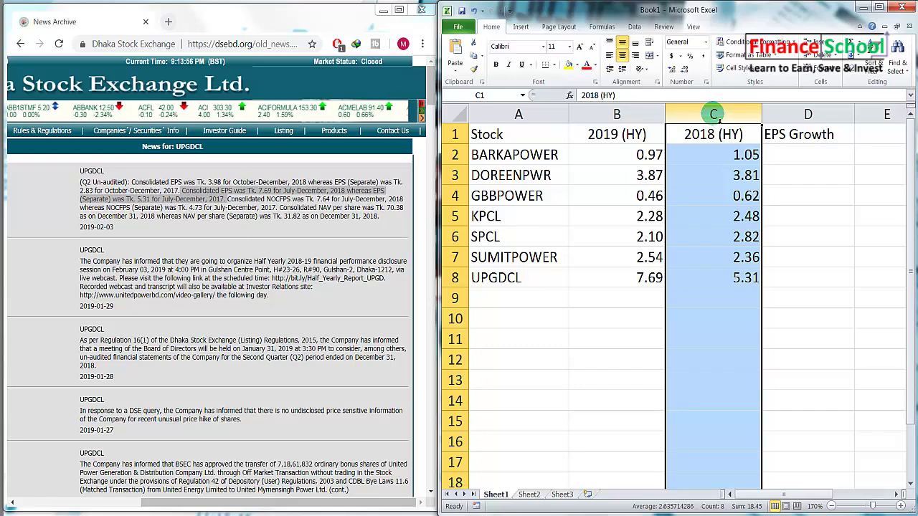
# Step: Maximize the workbook window and enlarge the sheet to 190% zoom
pyautogui.click(645, 118)
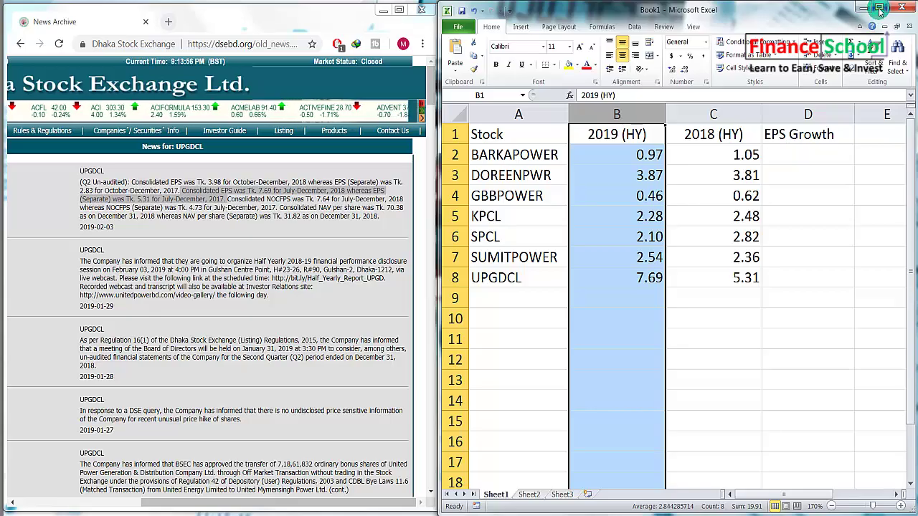
pyautogui.click(880, 10)
pyautogui.click(645, 415)
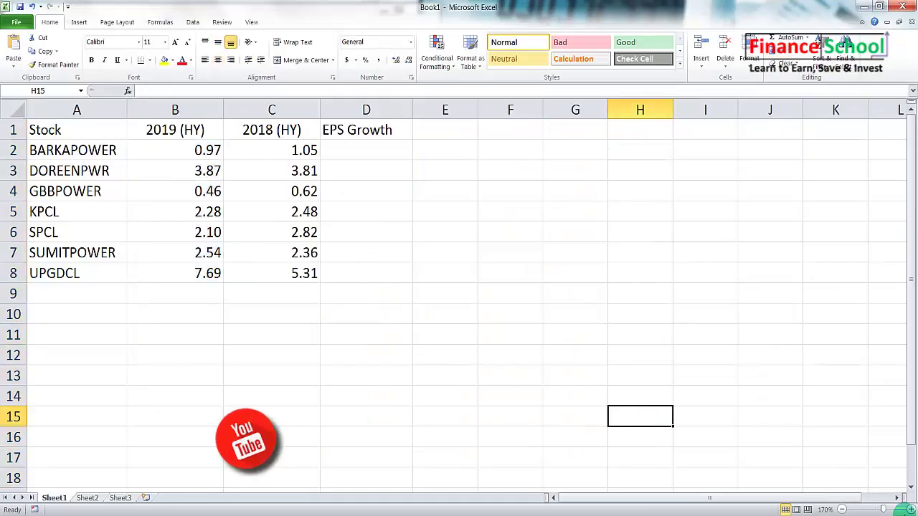
pyautogui.click(905, 509)
pyautogui.click(905, 510)
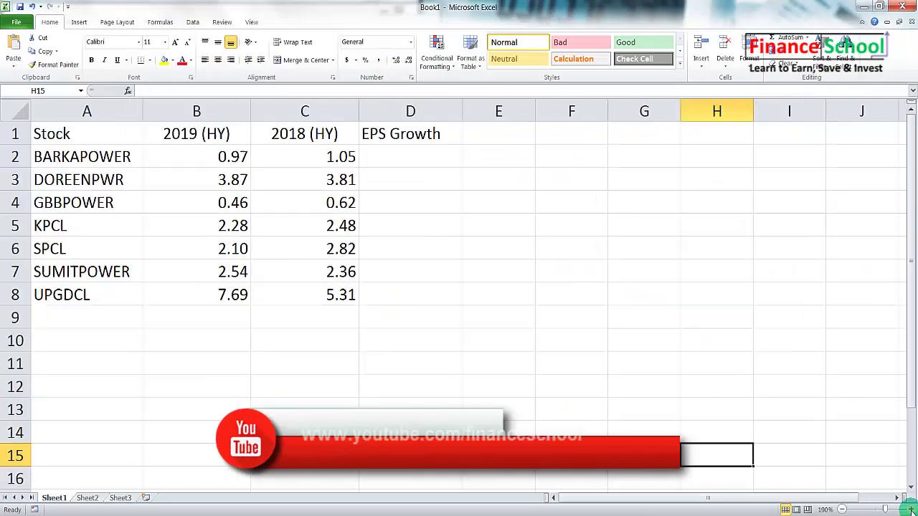
# Step: Calculate BARKAPOWER's EPS growth in D2 with the formula =(B2-C2)/C2
pyautogui.click(426, 157)
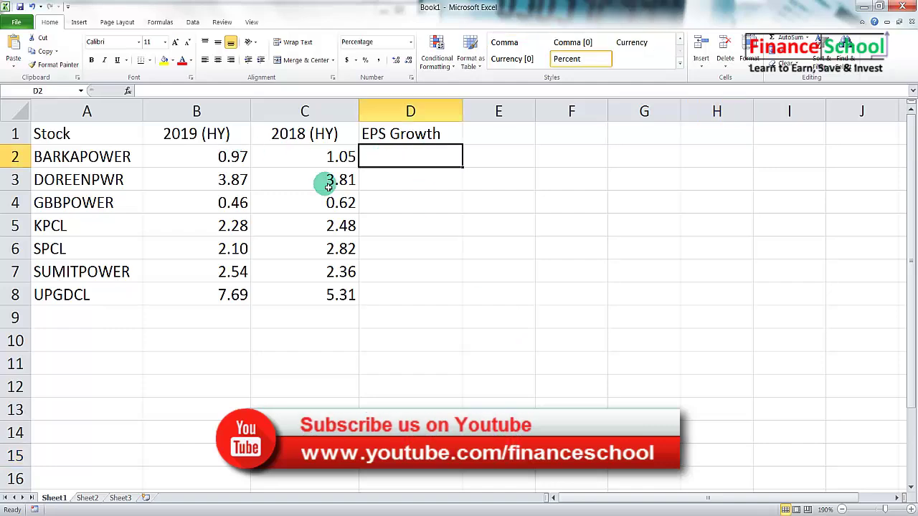
pyautogui.write('=')
pyautogui.click(222, 160)
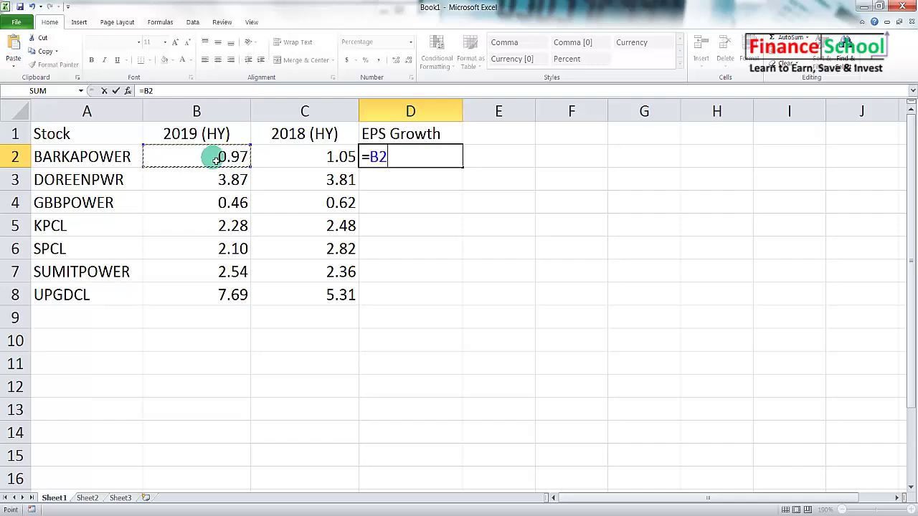
pyautogui.write('-')
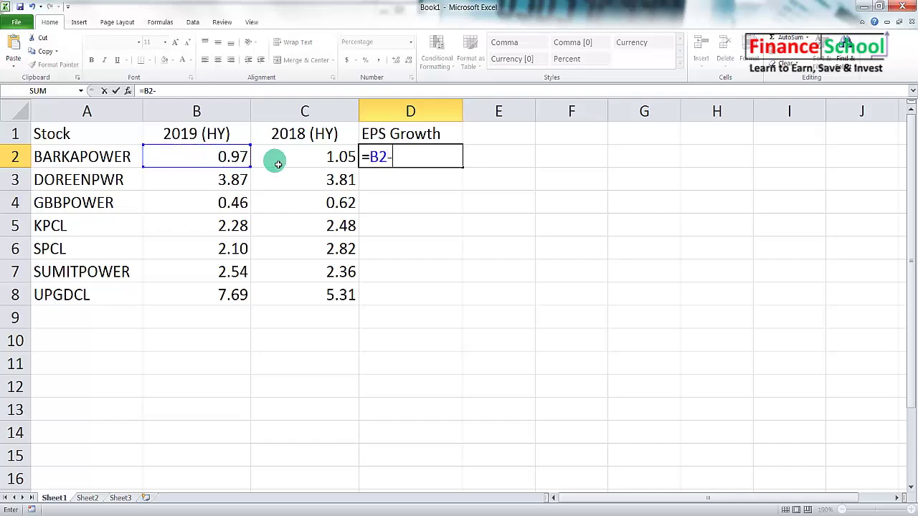
pyautogui.click(328, 157)
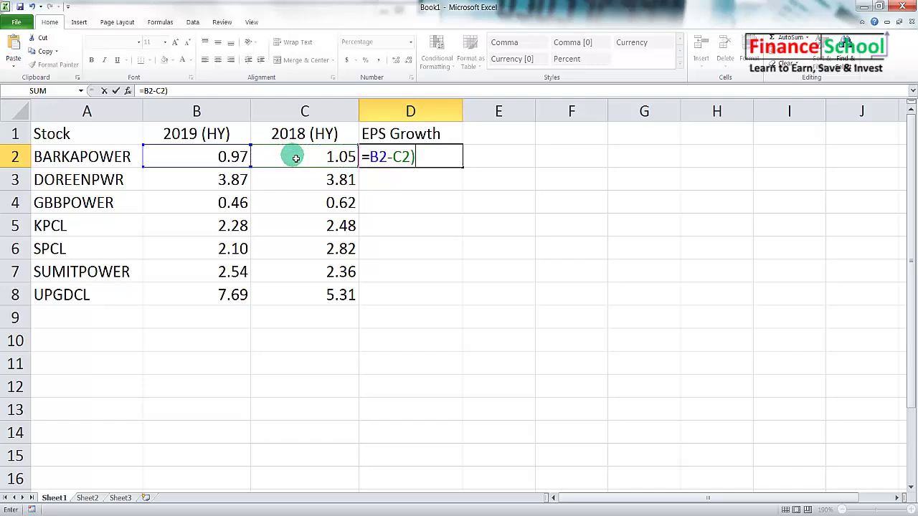
pyautogui.click(373, 158)
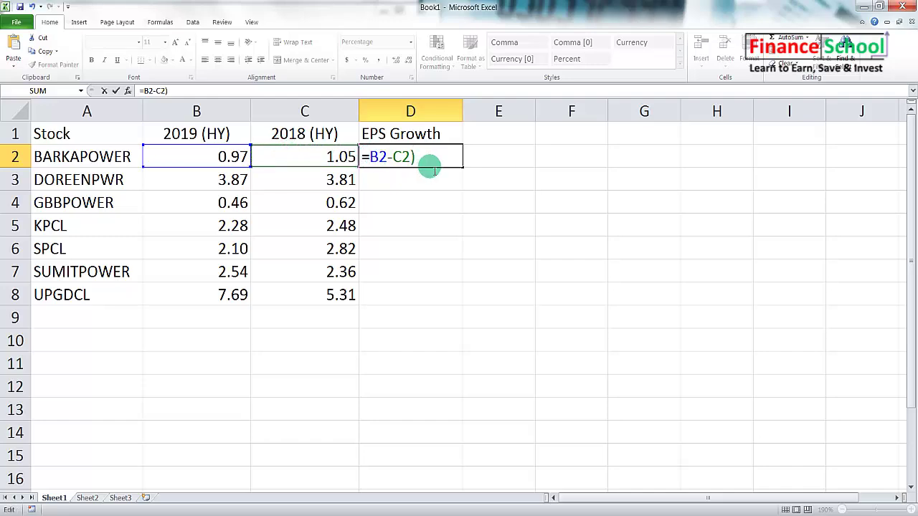
pyautogui.write('(')
pyautogui.write('/')
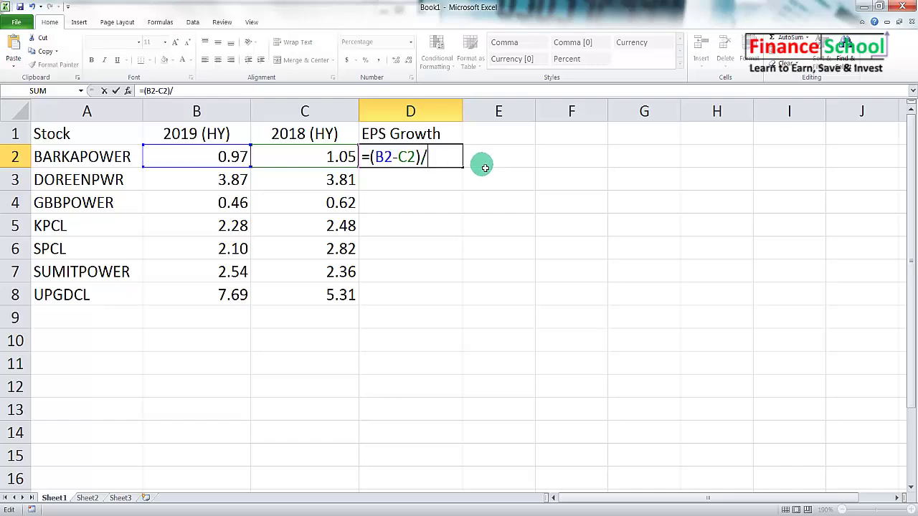
pyautogui.click(348, 156)
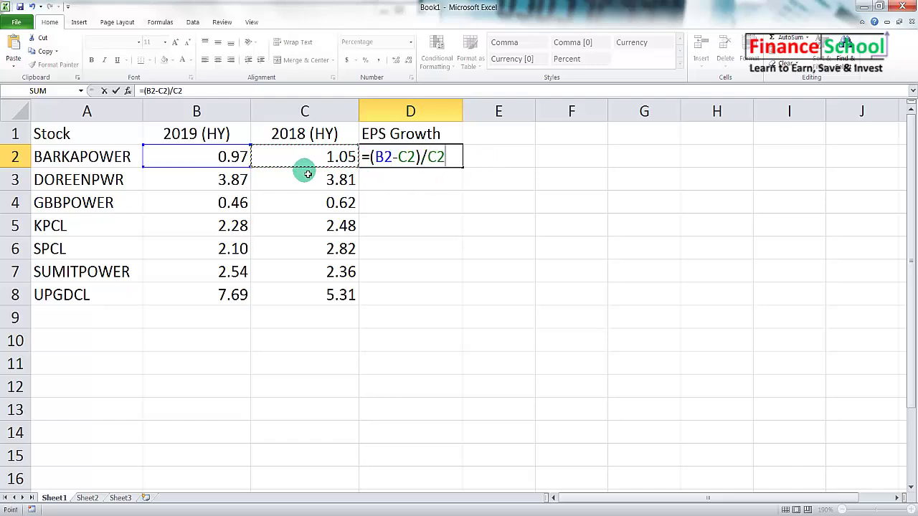
pyautogui.press('Return')
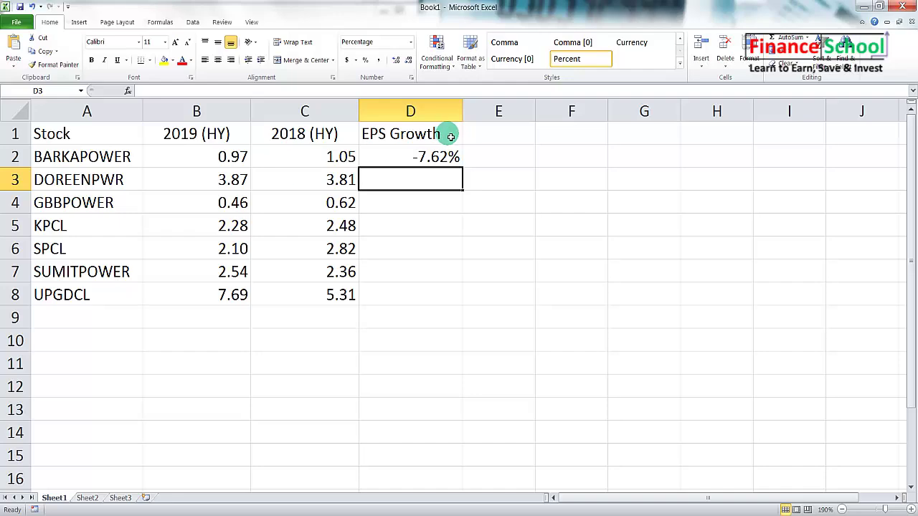
# Step: Try the General format and fewer decimals on D2's growth value, and restore the Percentage format
pyautogui.click(435, 158)
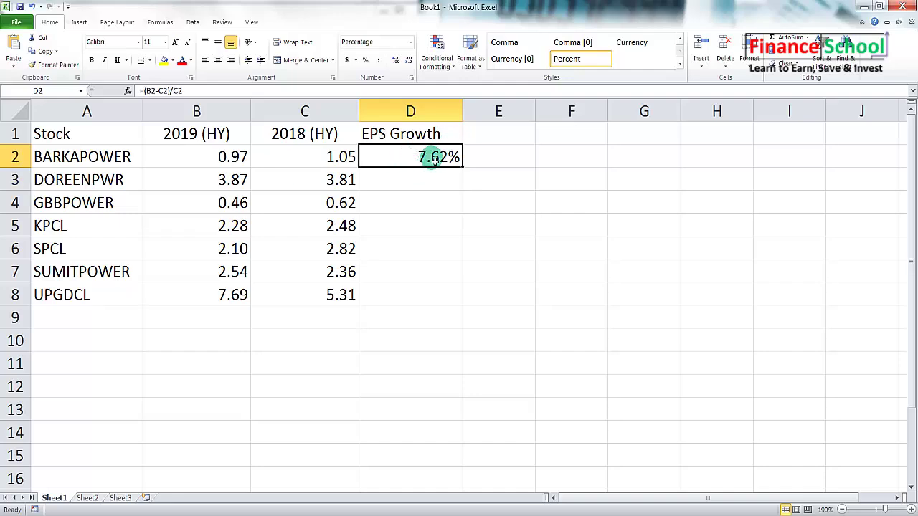
pyautogui.click(411, 43)
pyautogui.click(409, 61)
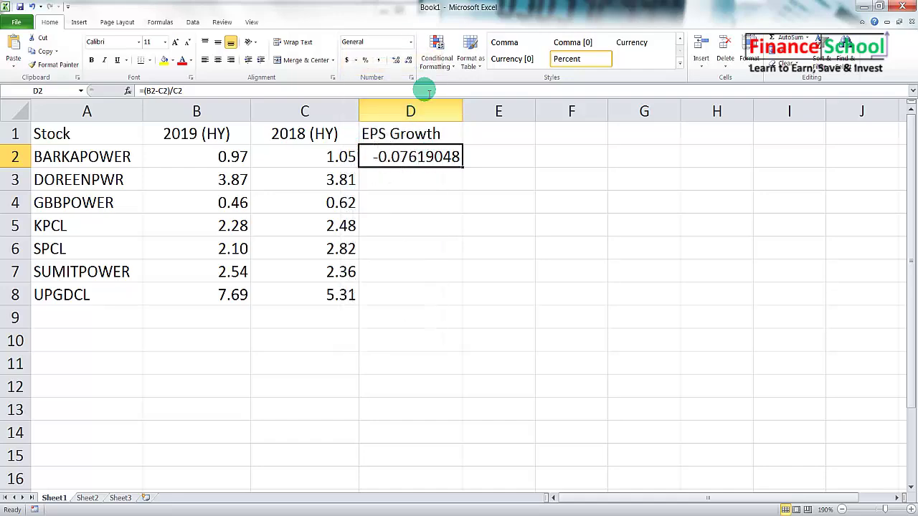
pyautogui.click(410, 62)
pyautogui.click(409, 61)
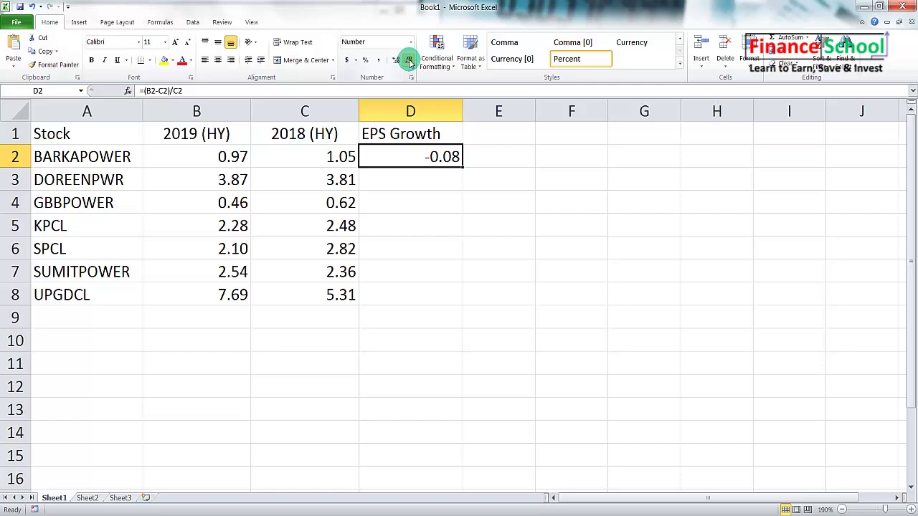
pyautogui.click(410, 42)
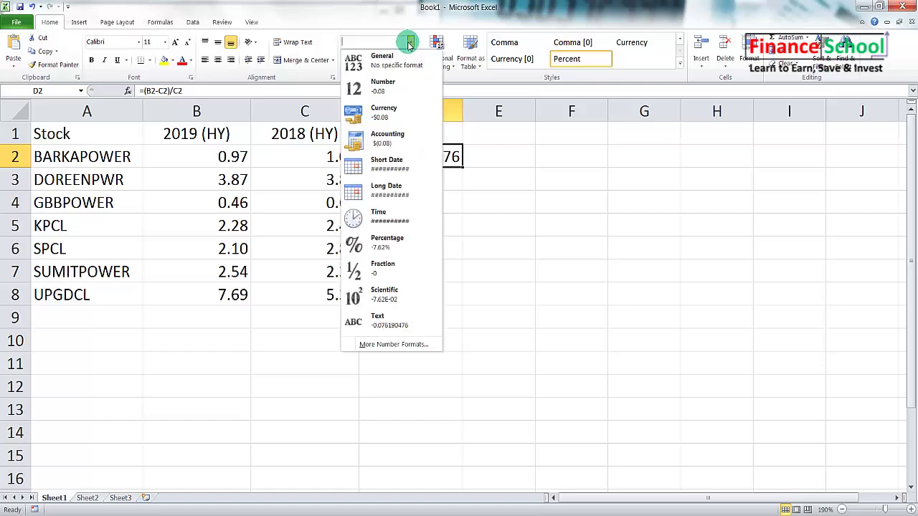
pyautogui.click(410, 43)
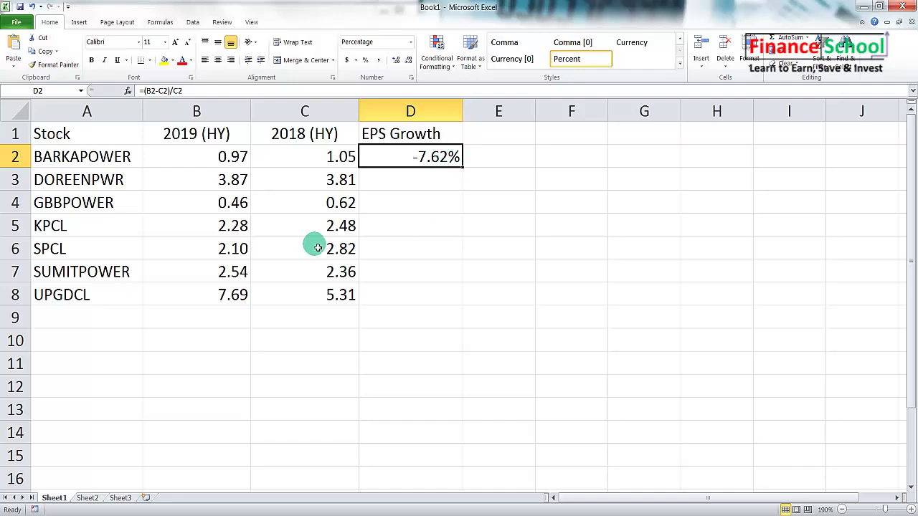
# Step: Auto-fill the growth formula down to D8 and clear the copied results in D3:D8
pyautogui.doubleClick(465, 170)
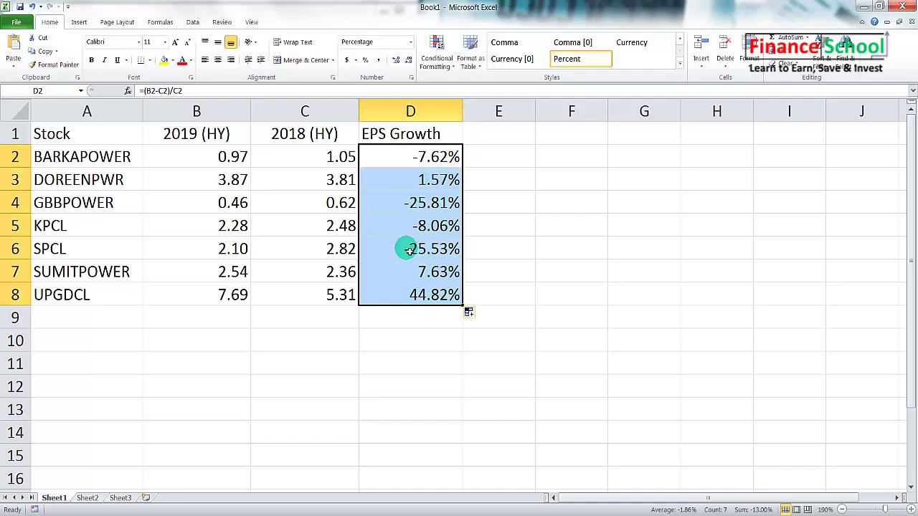
pyautogui.moveTo(436, 182); pyautogui.dragTo(436, 292)
pyautogui.press('Delete')
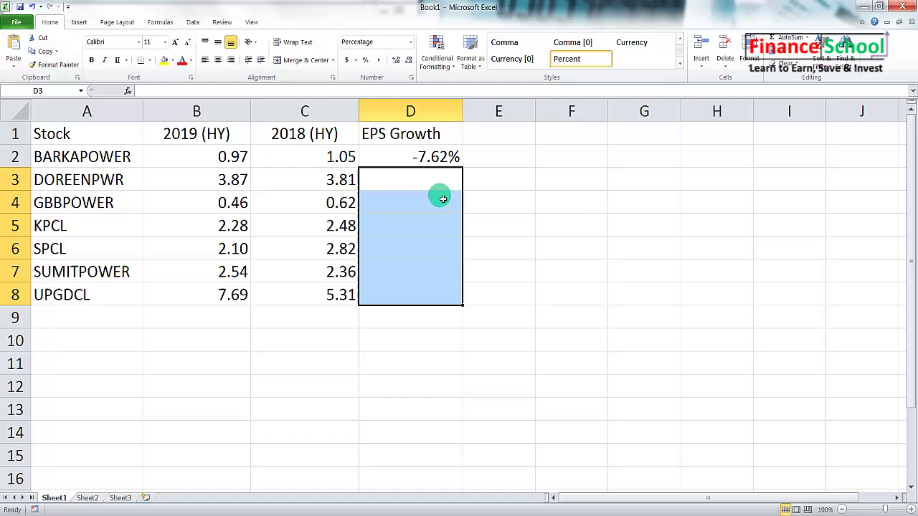
# Step: Copy the EPS growth formula from D2 down through D8 for the remaining stocks
pyautogui.click(450, 162)
pyautogui.moveTo(465, 172); pyautogui.dragTo(441, 304)
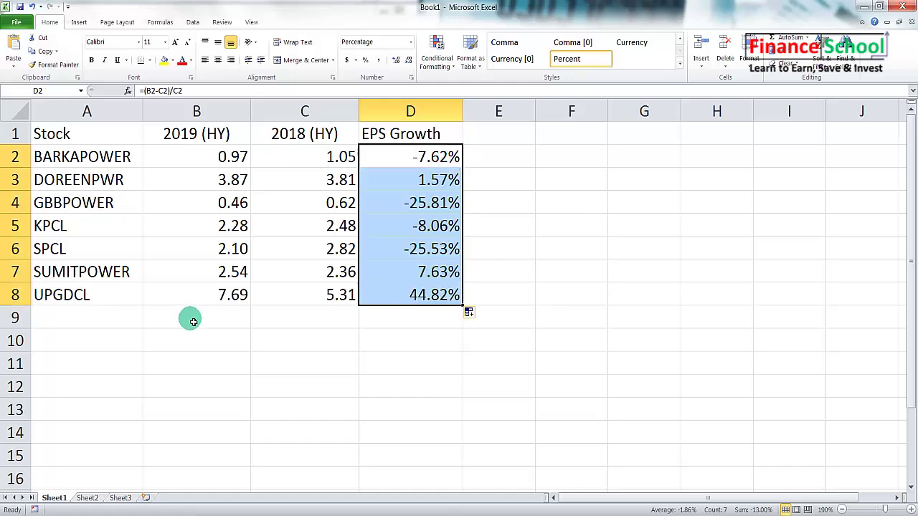
pyautogui.click(555, 301)
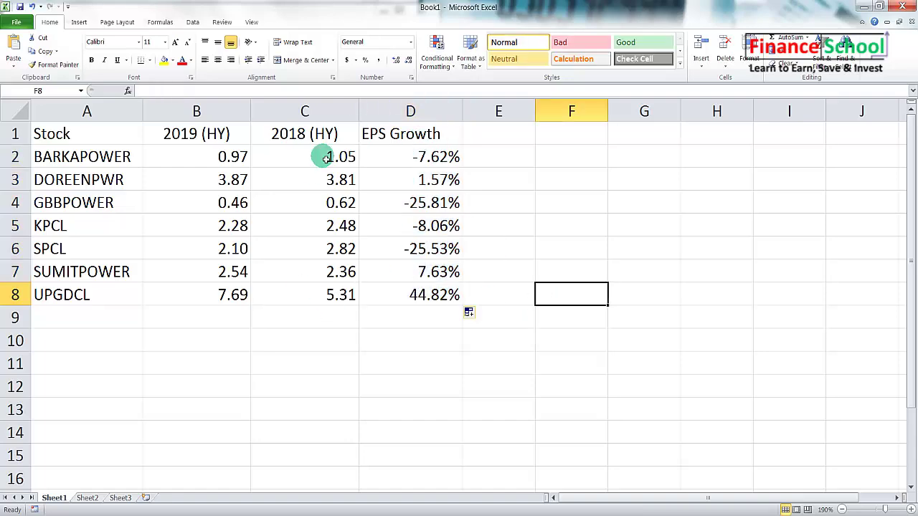
# Step: Center the headings across row 1
pyautogui.click(16, 133)
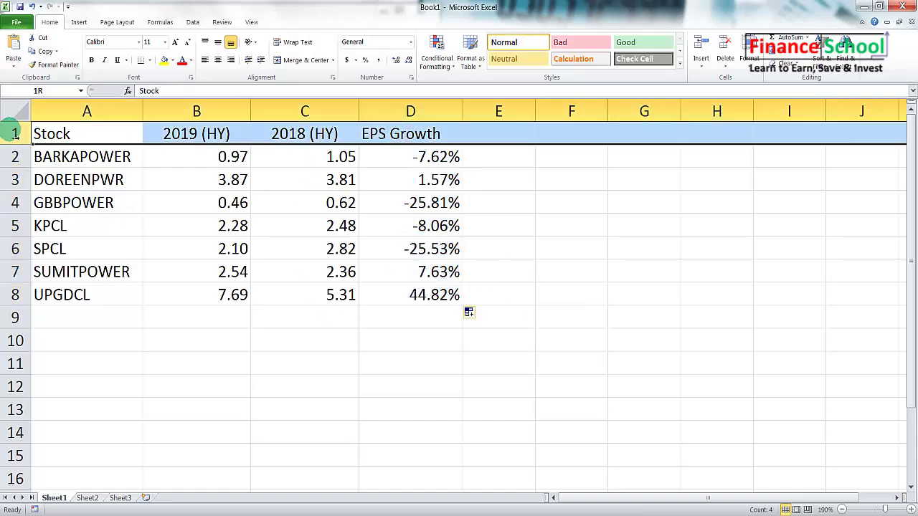
pyautogui.click(218, 61)
pyautogui.click(578, 231)
# Step: Apply all borders to the table range A1:D8
pyautogui.moveTo(115, 127); pyautogui.dragTo(390, 302)
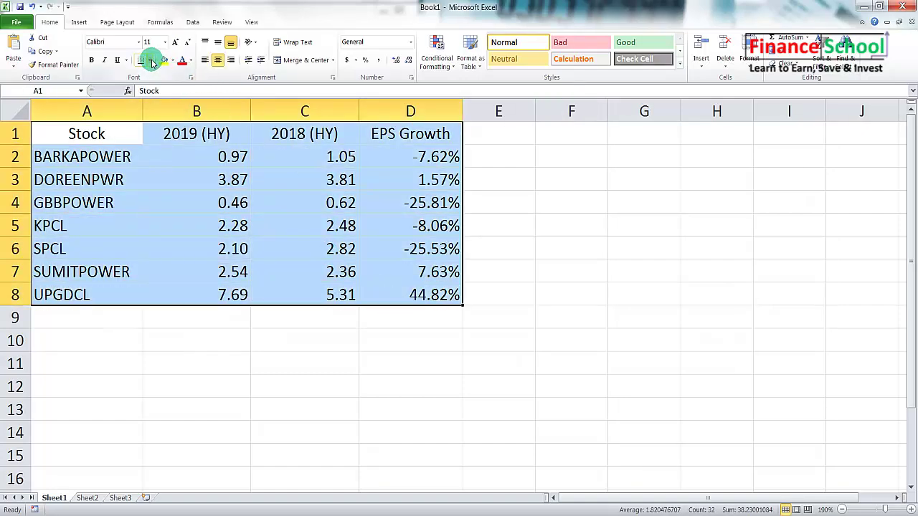
pyautogui.click(151, 62)
pyautogui.click(175, 155)
pyautogui.click(509, 223)
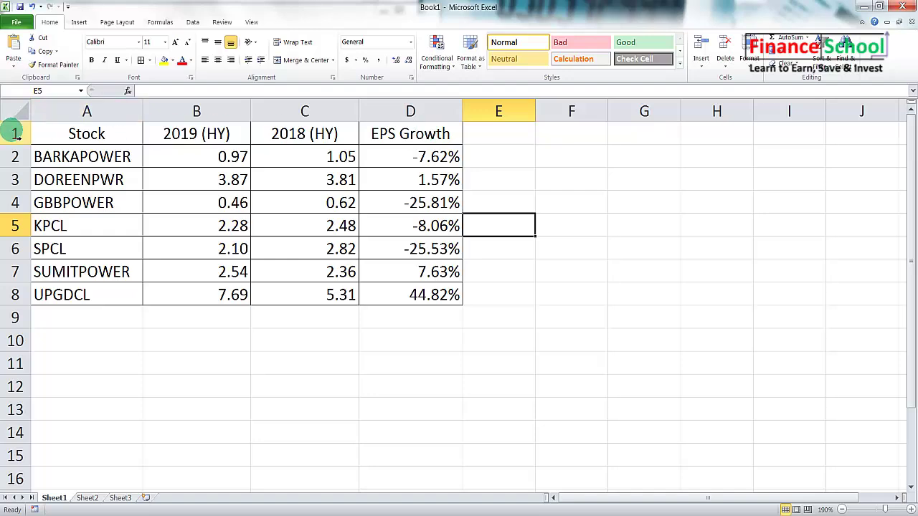
# Step: Add filters to columns A to D and sort the table by EPS Growth from largest to smallest
pyautogui.moveTo(79, 111); pyautogui.dragTo(459, 110)
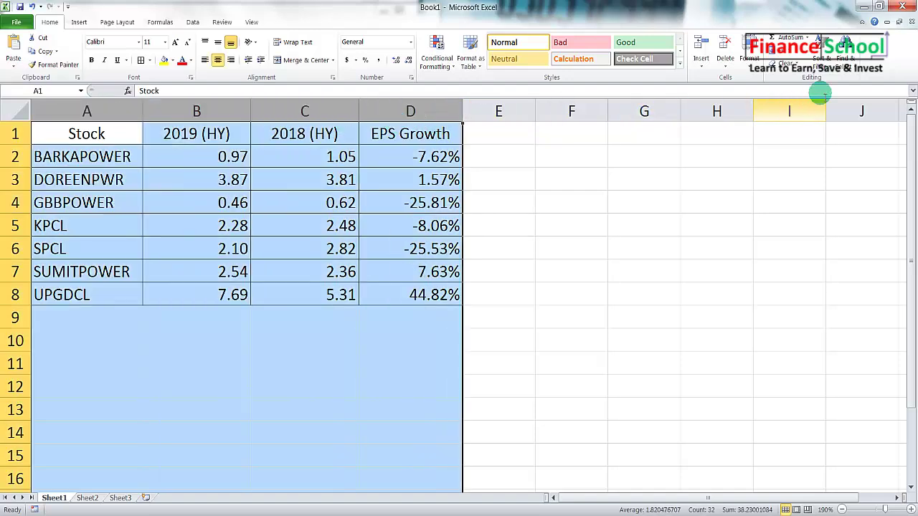
pyautogui.click(821, 61)
pyautogui.click(833, 123)
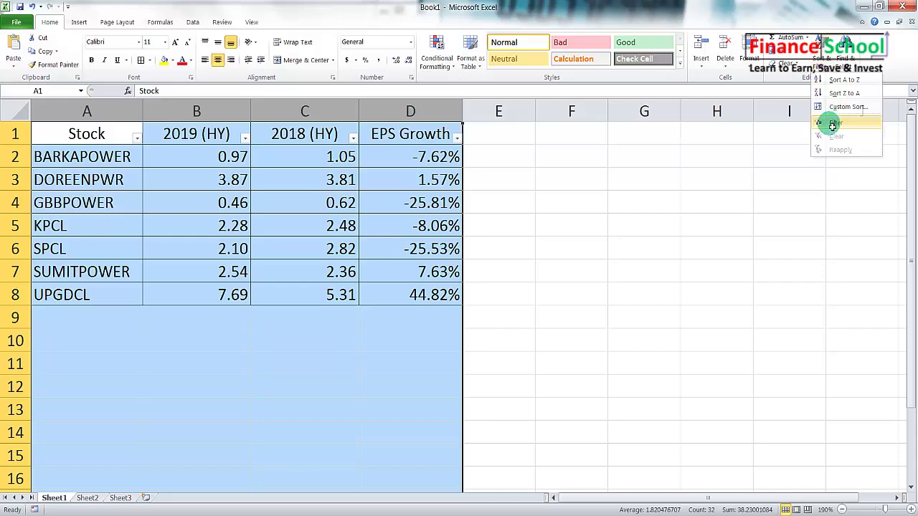
pyautogui.click(511, 199)
pyautogui.click(457, 137)
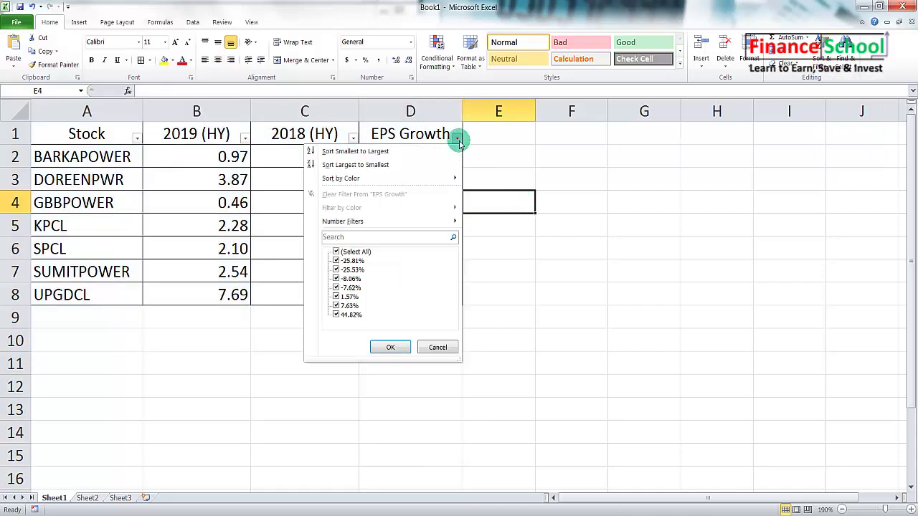
pyautogui.click(345, 165)
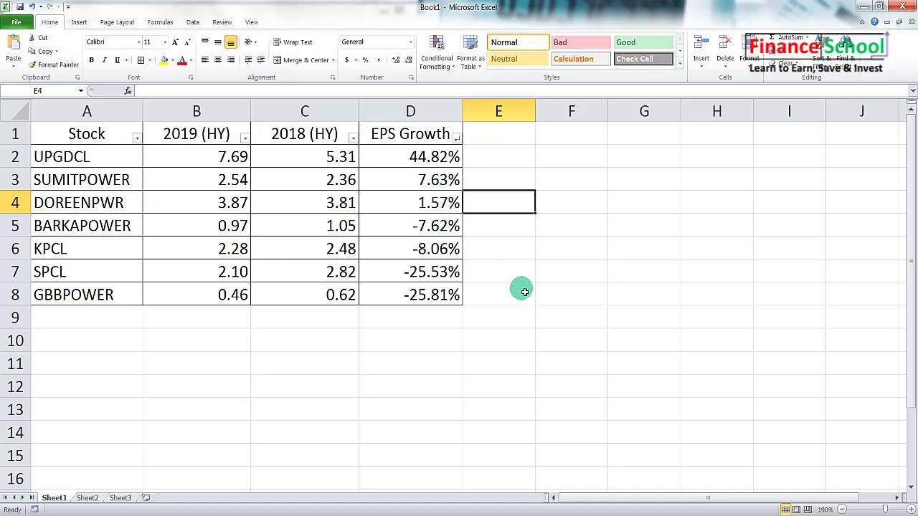
pyautogui.click(550, 296)
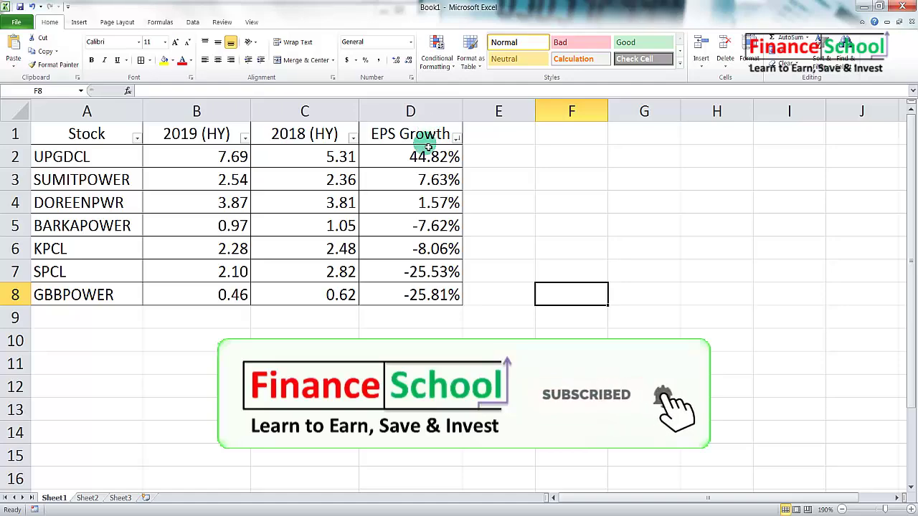
# Step: Apply the Green-Yellow-Red color scale conditional formatting to the EPS Growth values in D2:D8
pyautogui.moveTo(422, 157); pyautogui.dragTo(423, 305)
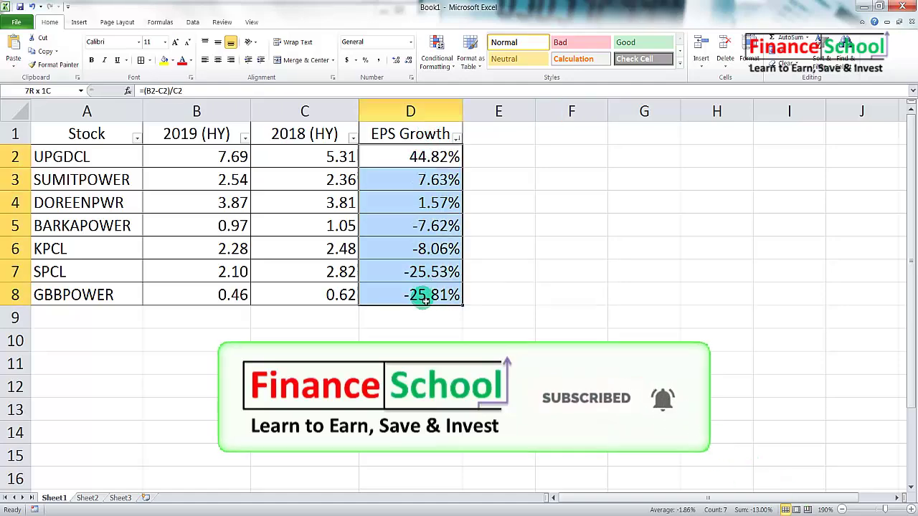
pyautogui.click(444, 67)
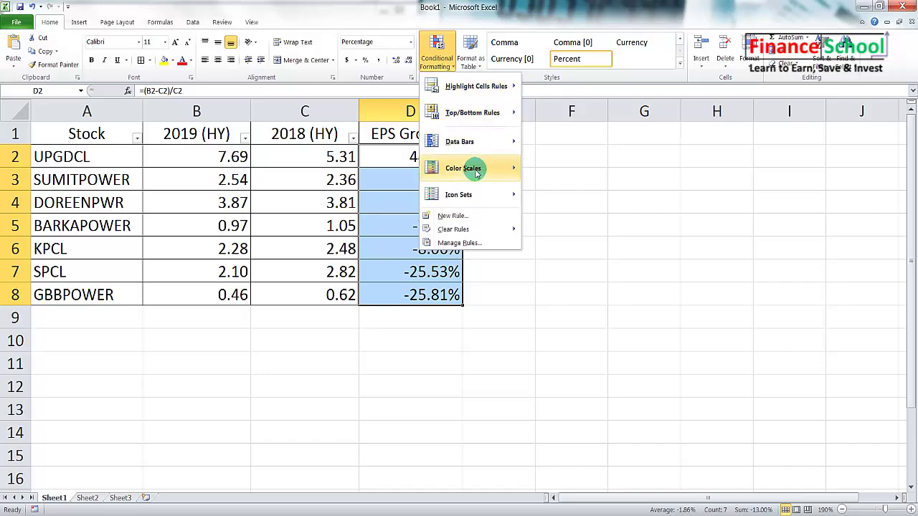
pyautogui.moveTo(477, 168)
pyautogui.click(532, 169)
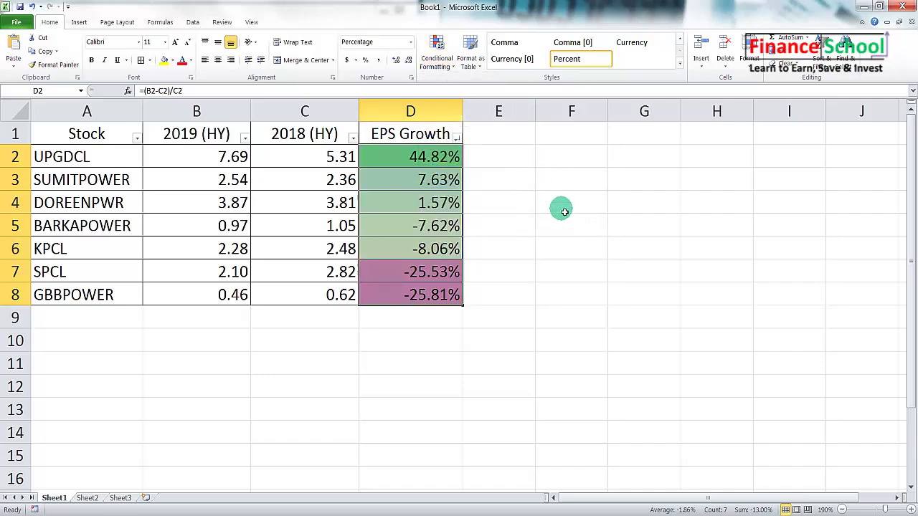
pyautogui.click(445, 67)
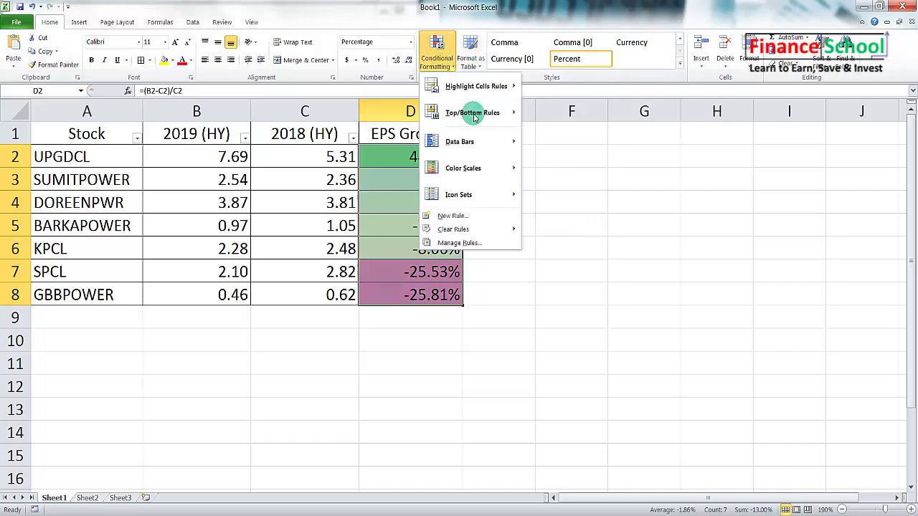
pyautogui.moveTo(475, 168)
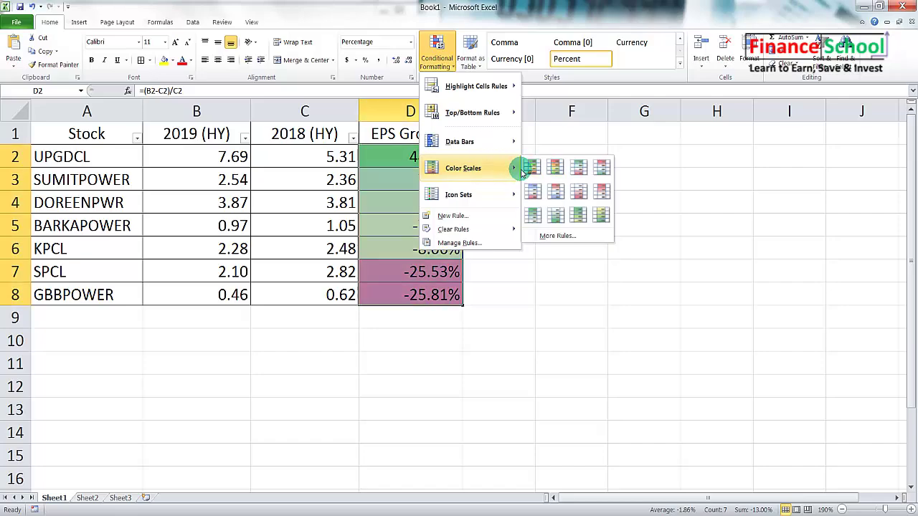
pyautogui.click(532, 168)
pyautogui.click(689, 199)
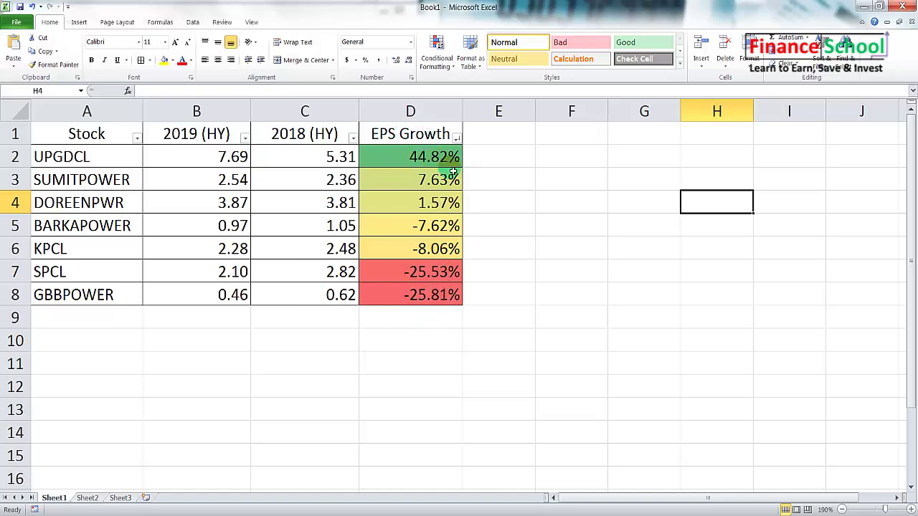
# Step: Open the Conditional Formatting options
pyautogui.click(438, 63)
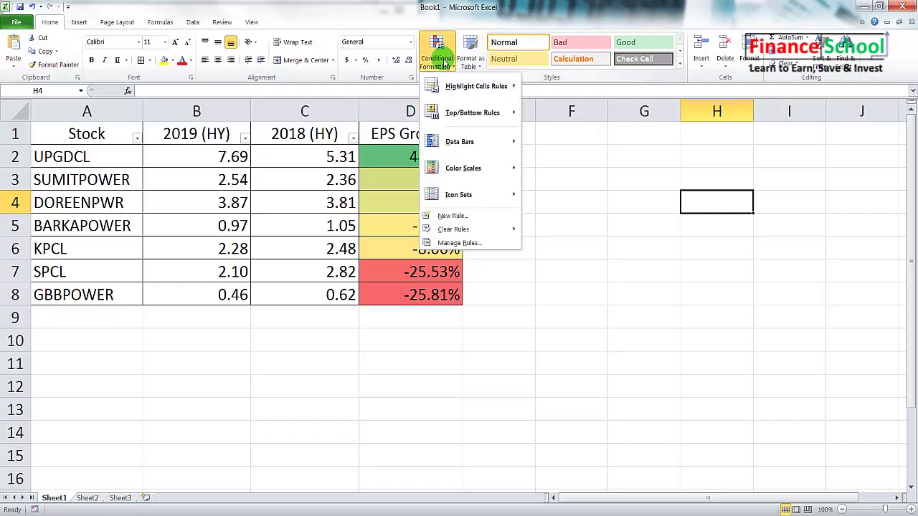